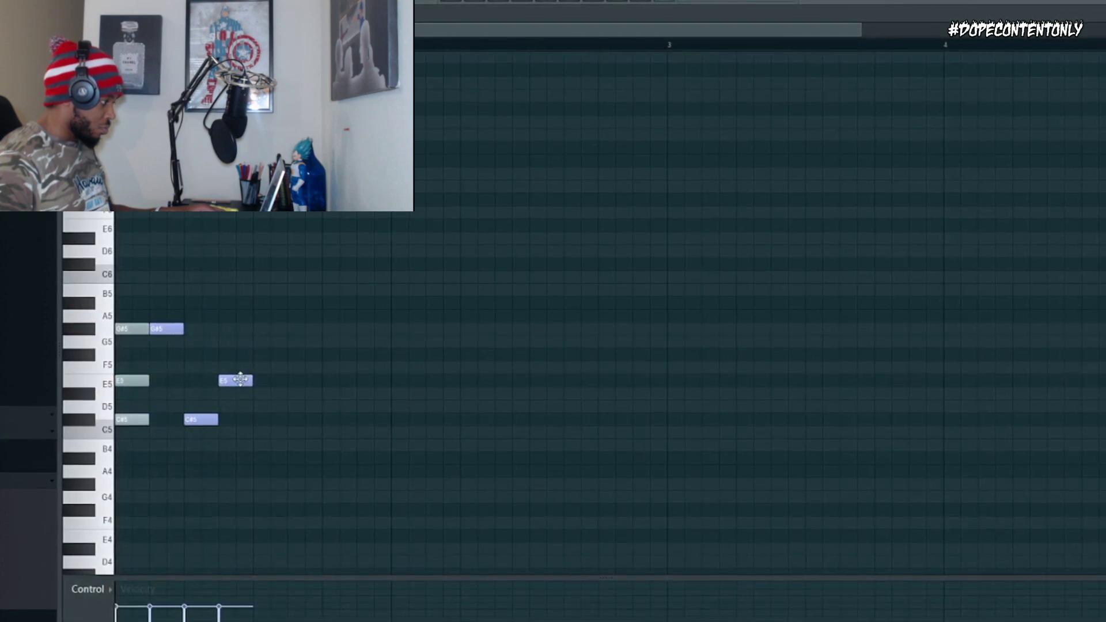
# - Add a C#5 note to the arpeggiated melody and raise the second D#5 near the end of bar 4 to A5
pyautogui.click(252, 422)
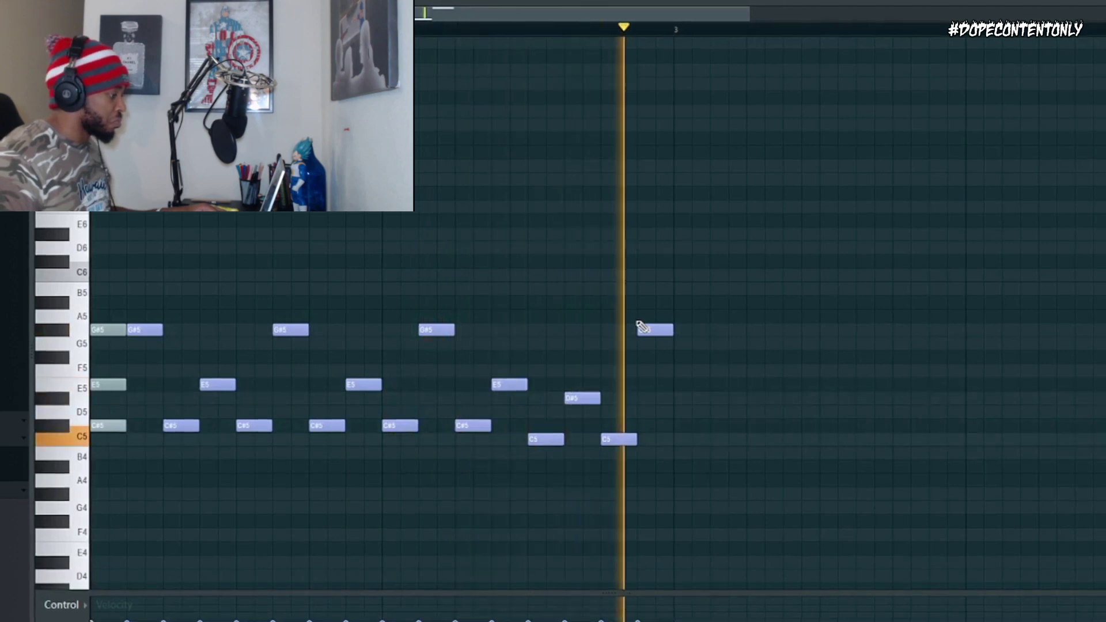
pyautogui.scroll(-2, 737, 36)
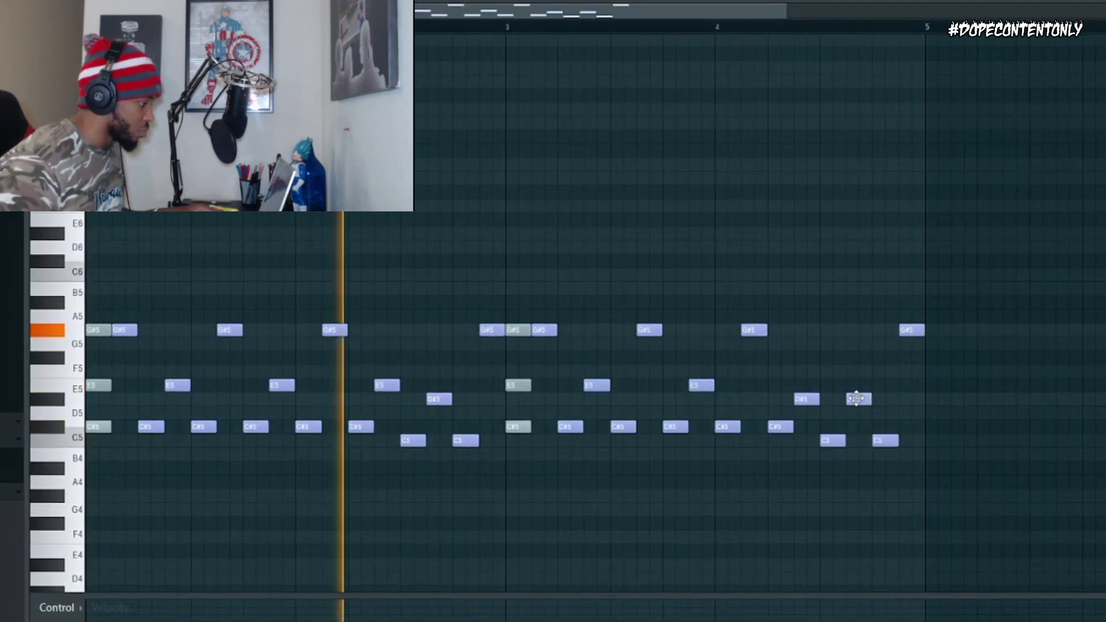
pyautogui.moveTo(857, 399); pyautogui.dragTo(855, 315)
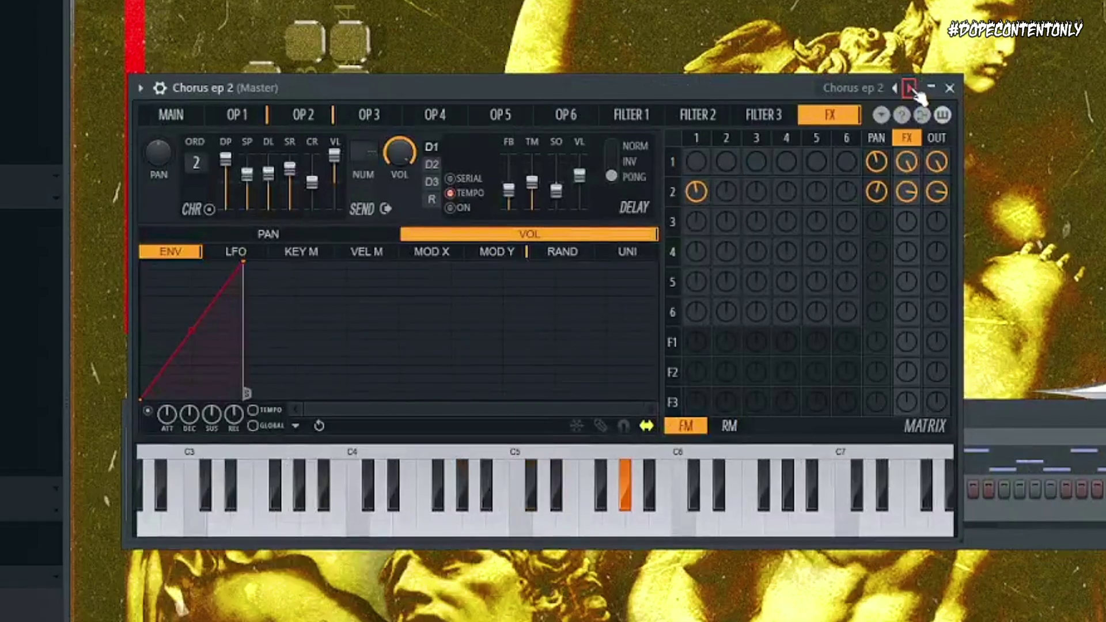
# - Change the synth's preset from Chorus ep 2 past Clavi to Electric
pyautogui.click(911, 86)
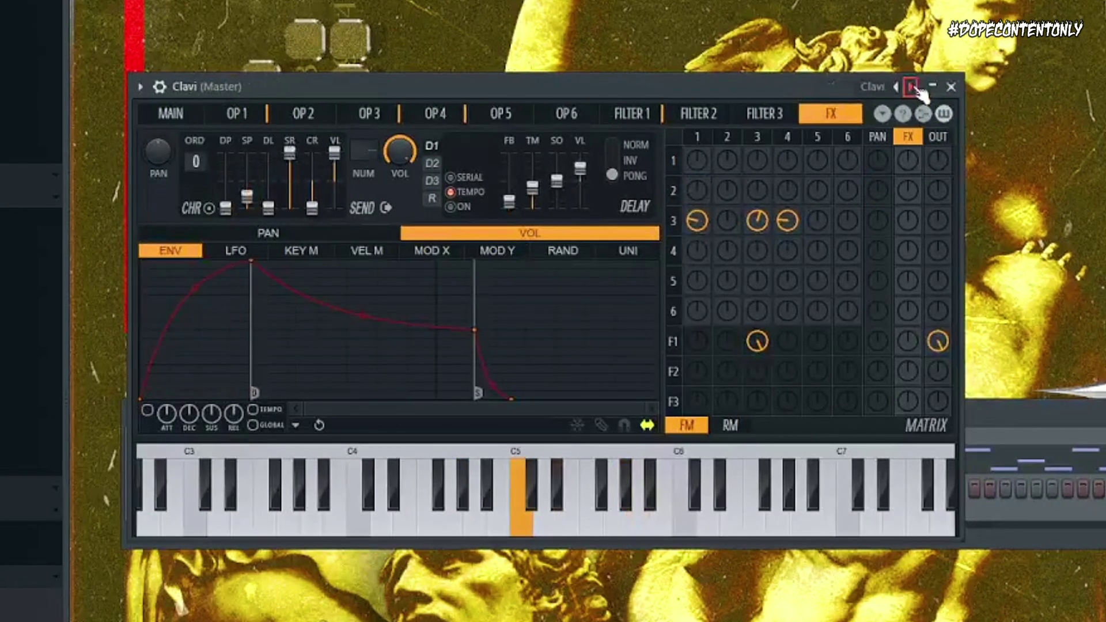
pyautogui.click(912, 87)
pyautogui.click(912, 87)
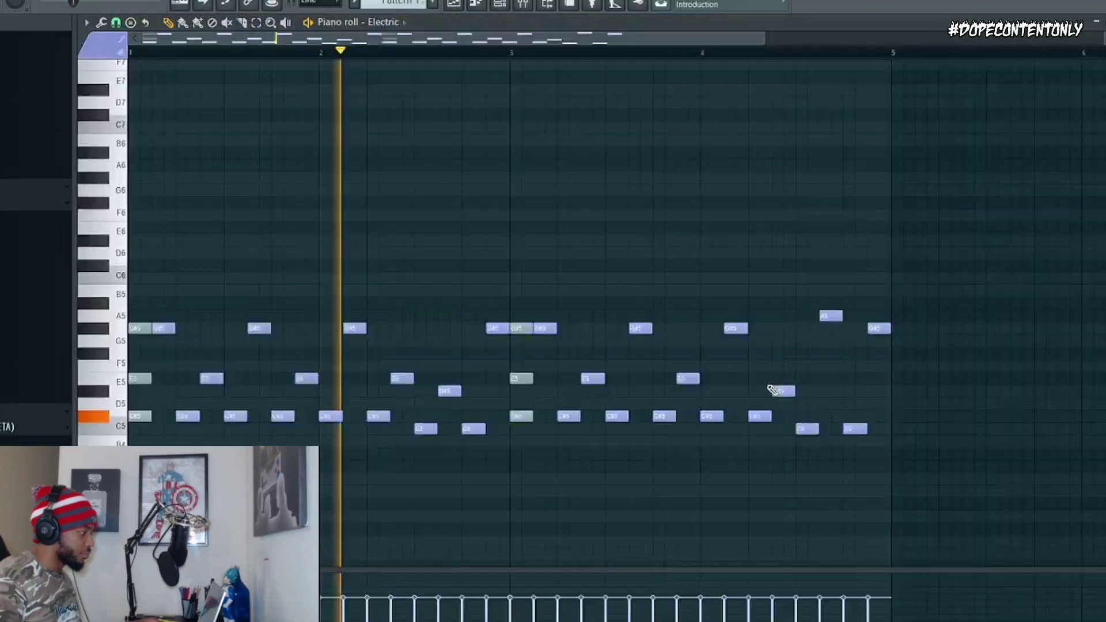
# - Raise the melody one octave, and raise its copy in bars 5–8 by another octave
pyautogui.hotkey('ctrl', 'Up')
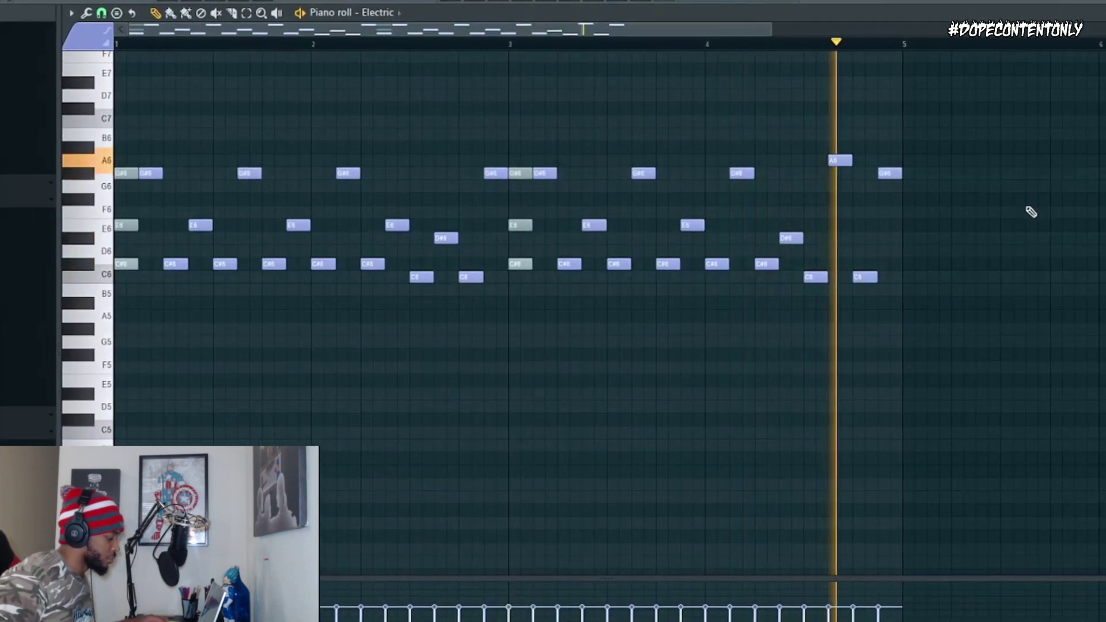
pyautogui.hotkey('ctrl', 'Up')
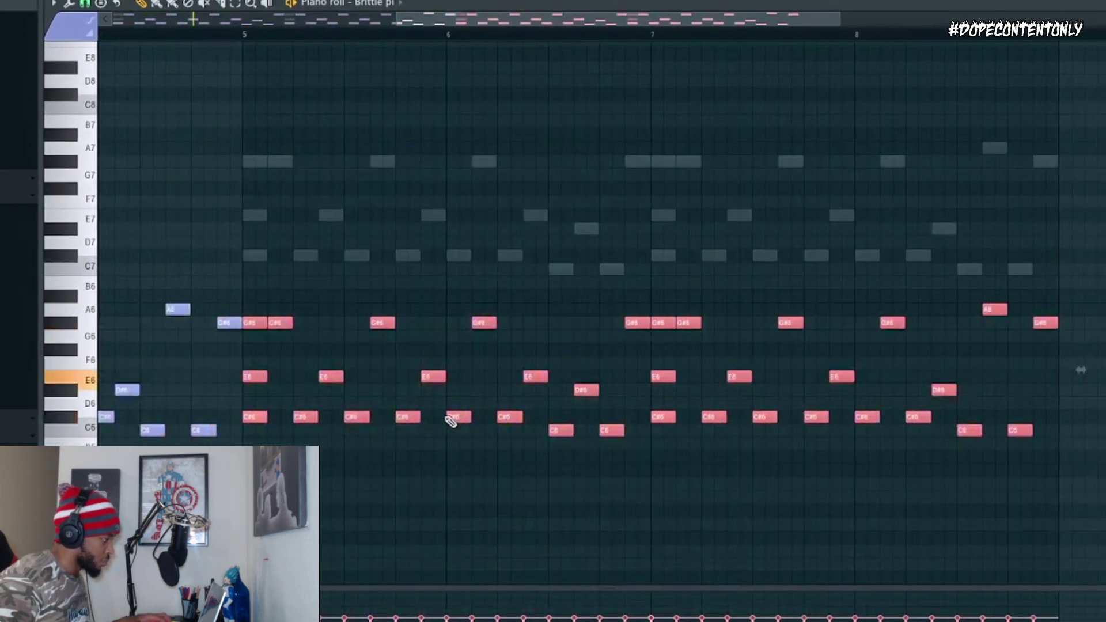
pyautogui.click(408, 483)
pyautogui.scroll(-5, 419, 32)
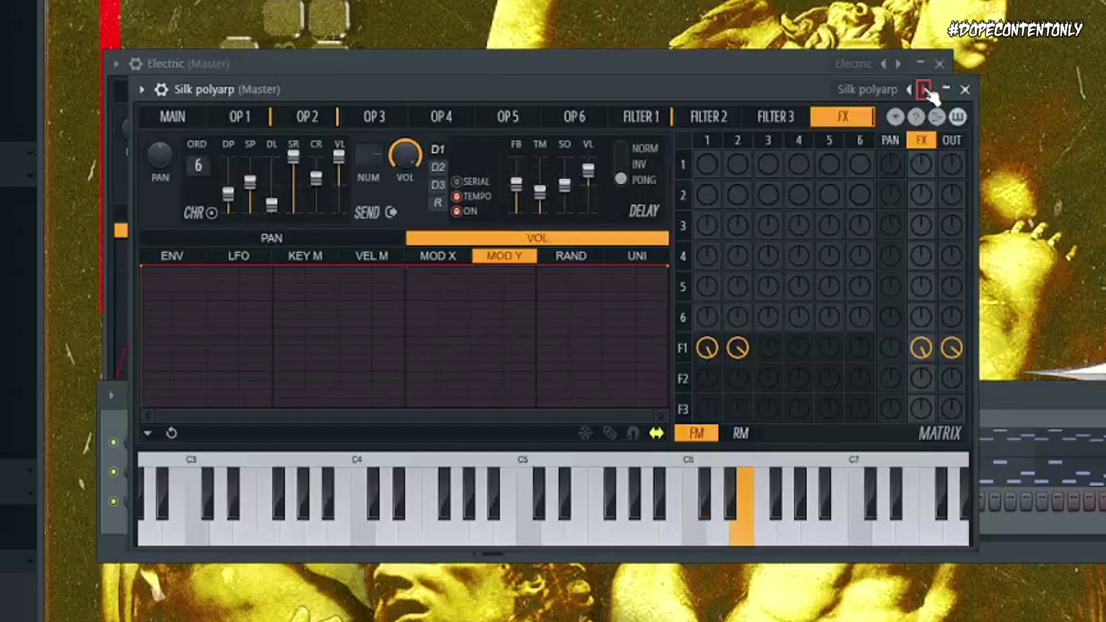
# - Audition further presets beyond Silk polyarp on the second synth
pyautogui.click(926, 84)
pyautogui.click(927, 84)
pyautogui.click(926, 85)
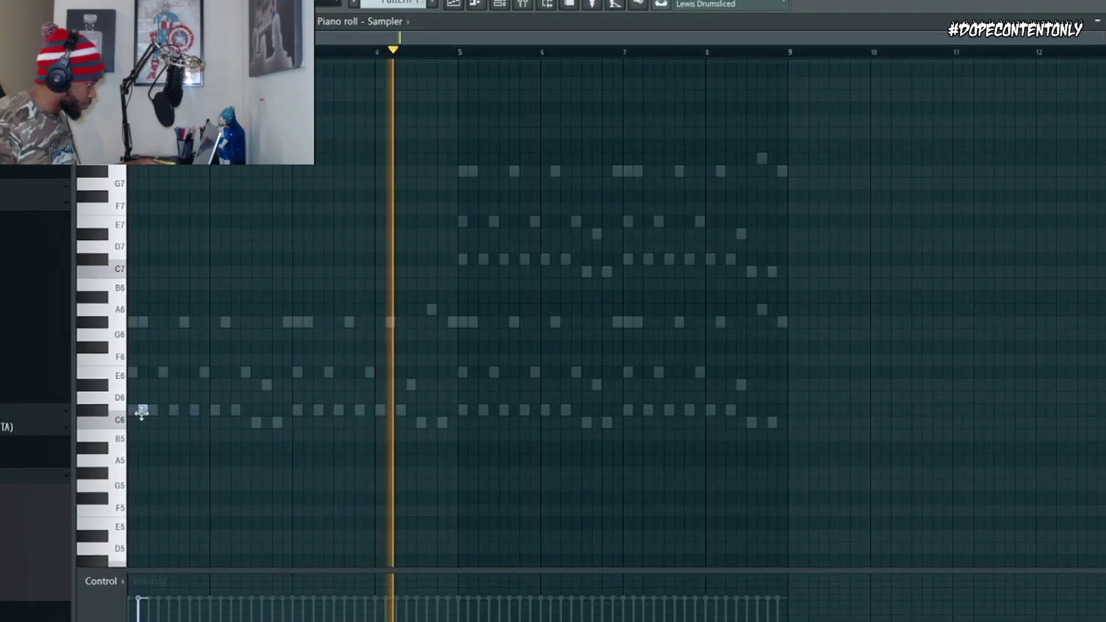
# - Draw a C#6, E6 and G#6 chord lasting one and a half bars, followed by C6 and D#6 notes
pyautogui.moveTo(136, 410); pyautogui.dragTo(246, 415)
pyautogui.click(150, 373)
pyautogui.click(144, 322)
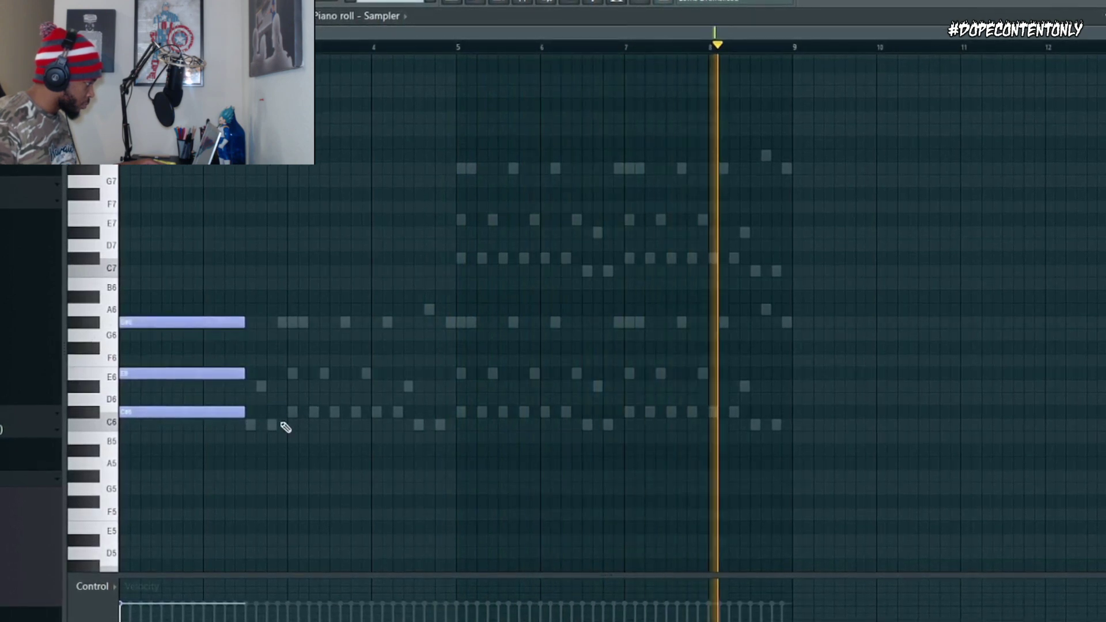
pyautogui.click(250, 424)
pyautogui.click(247, 387)
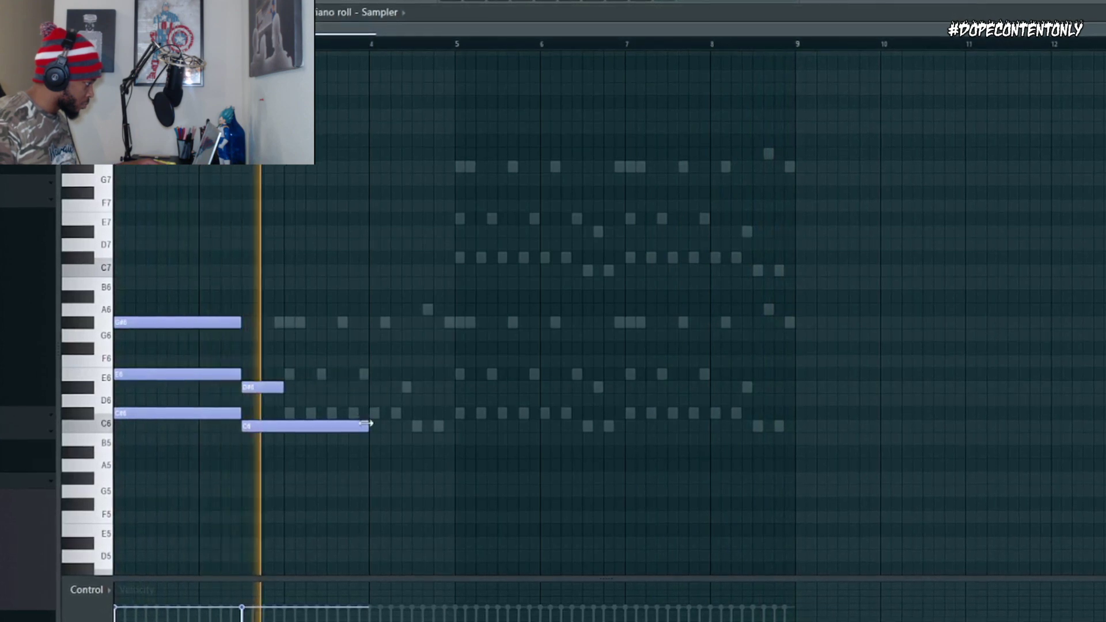
# - Duplicate the two chords to fill four bars, add A6 to the last chord, and repeat the progression over bars 5–8
pyautogui.hotkey('ctrl', 'b')
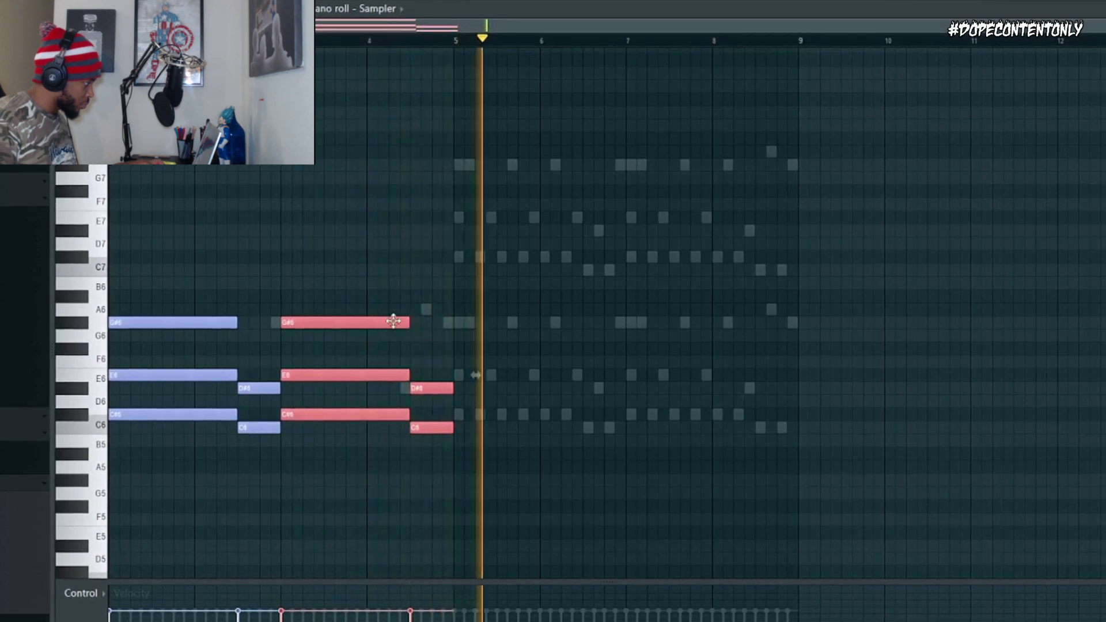
pyautogui.click(414, 310)
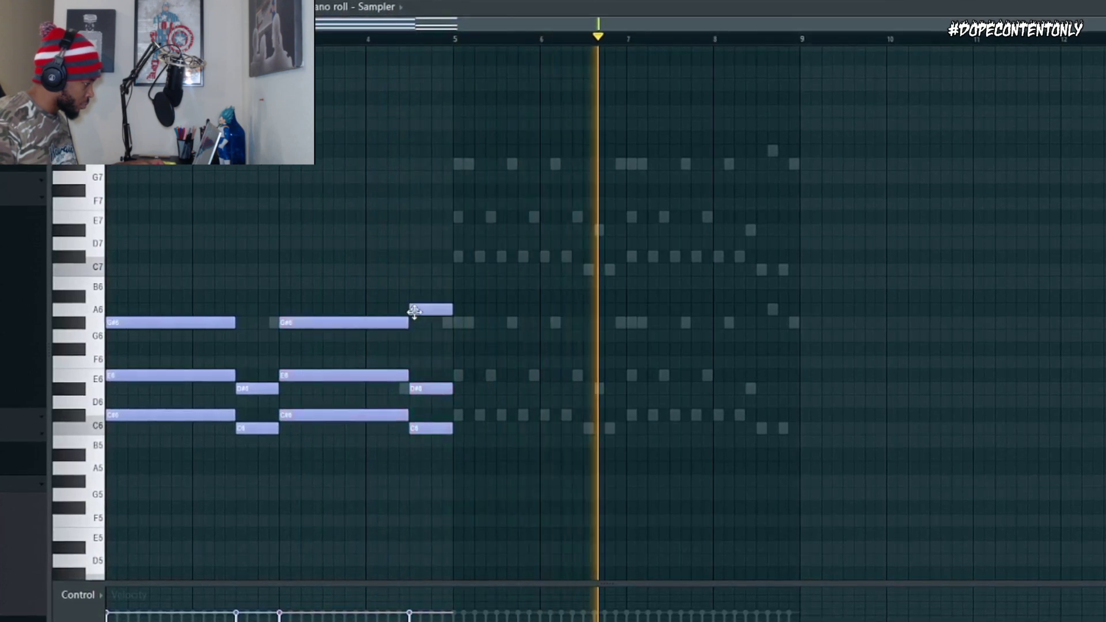
pyautogui.hotkey('ctrl', 'b')
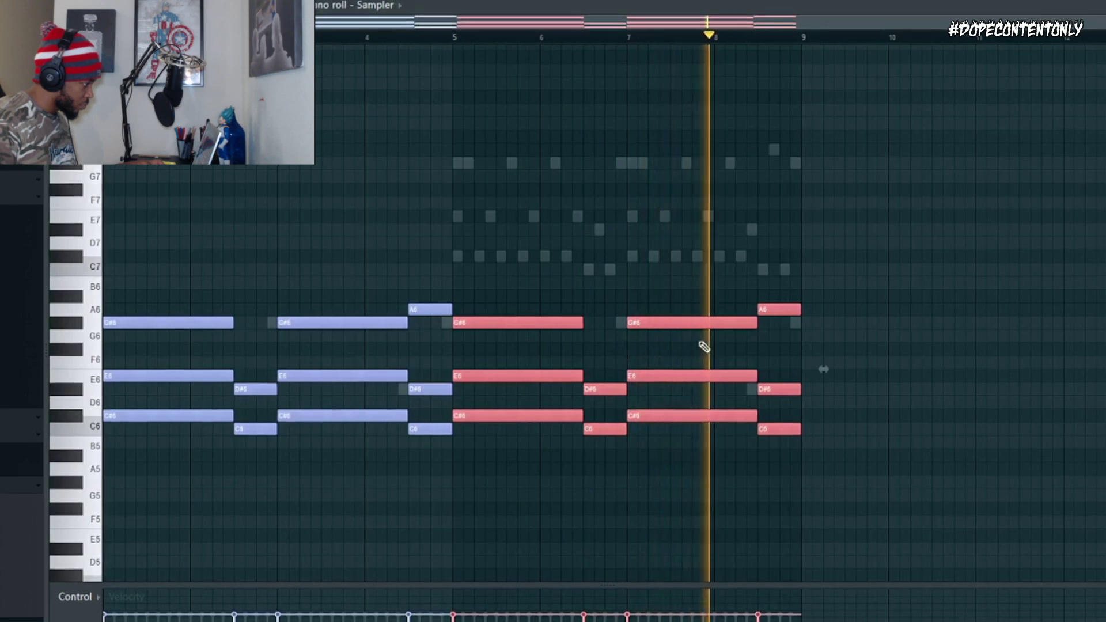
# - Deselect the chord notes and load the Trumpet preset for this channel's synth
pyautogui.hotkey('ctrl', 'd')
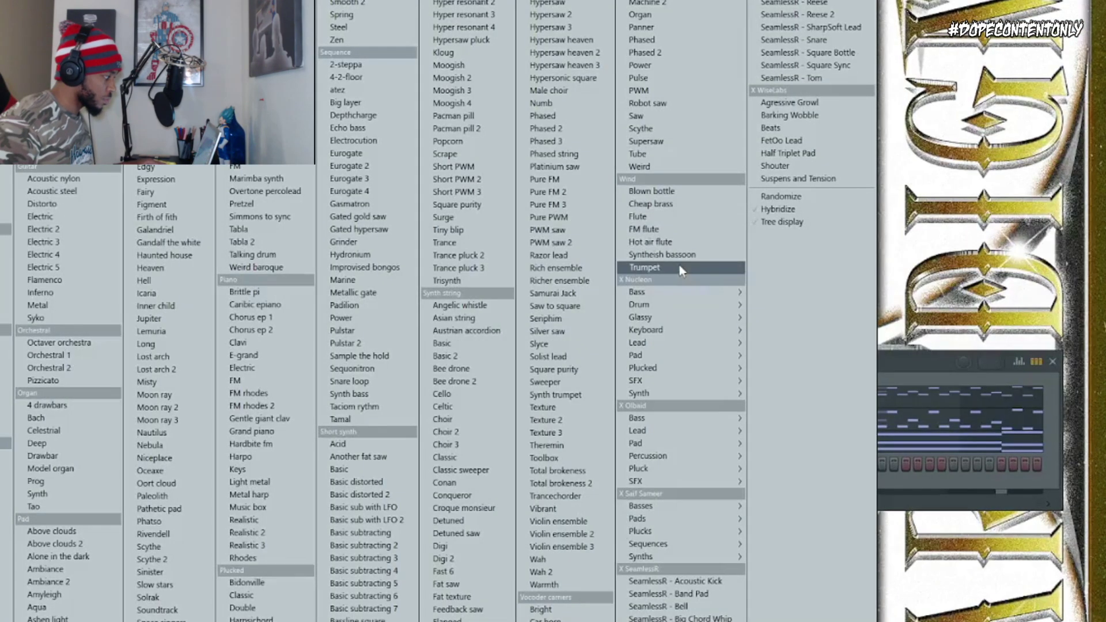
pyautogui.click(680, 265)
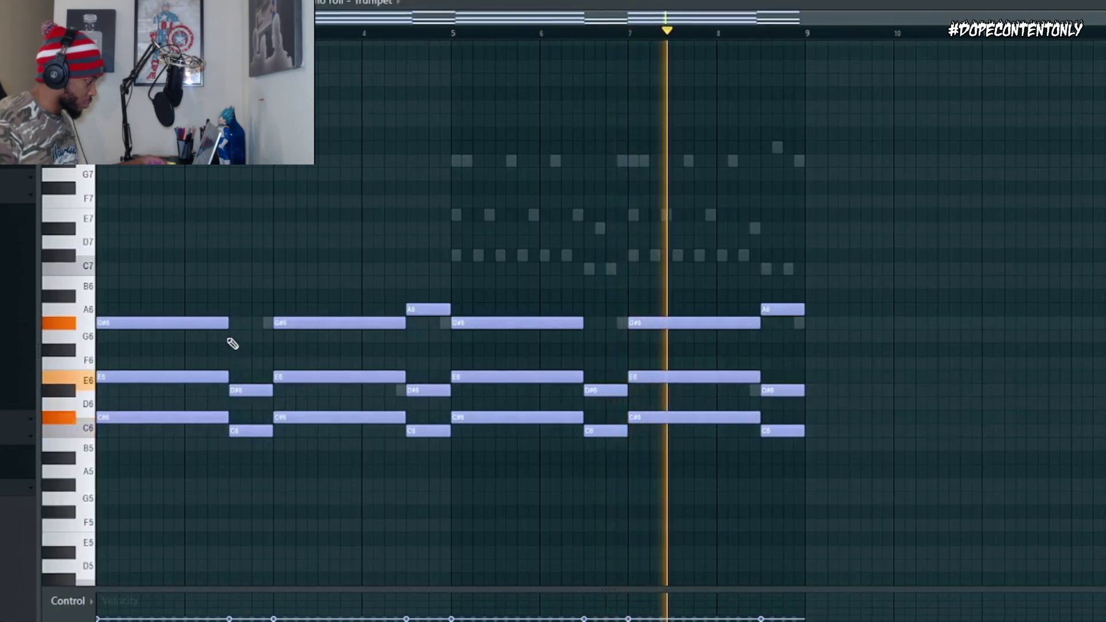
# - Shorten all the trumpet chord notes to about one beat and lower them two octaves
pyautogui.moveTo(230, 338); pyautogui.dragTo(178, 346)
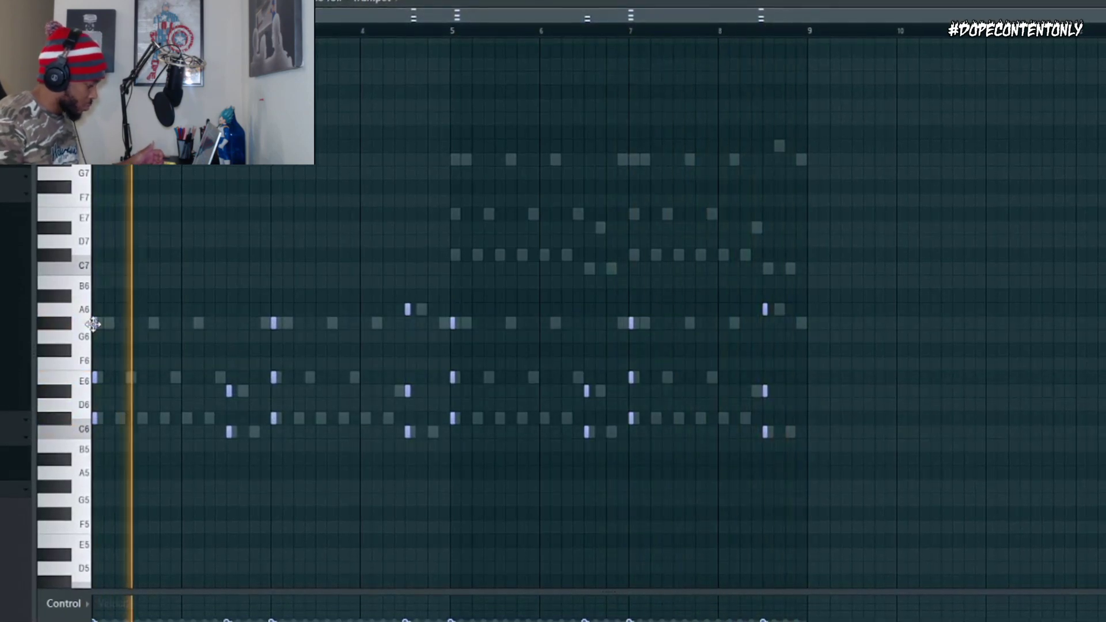
pyautogui.scroll(-4, 116, 316)
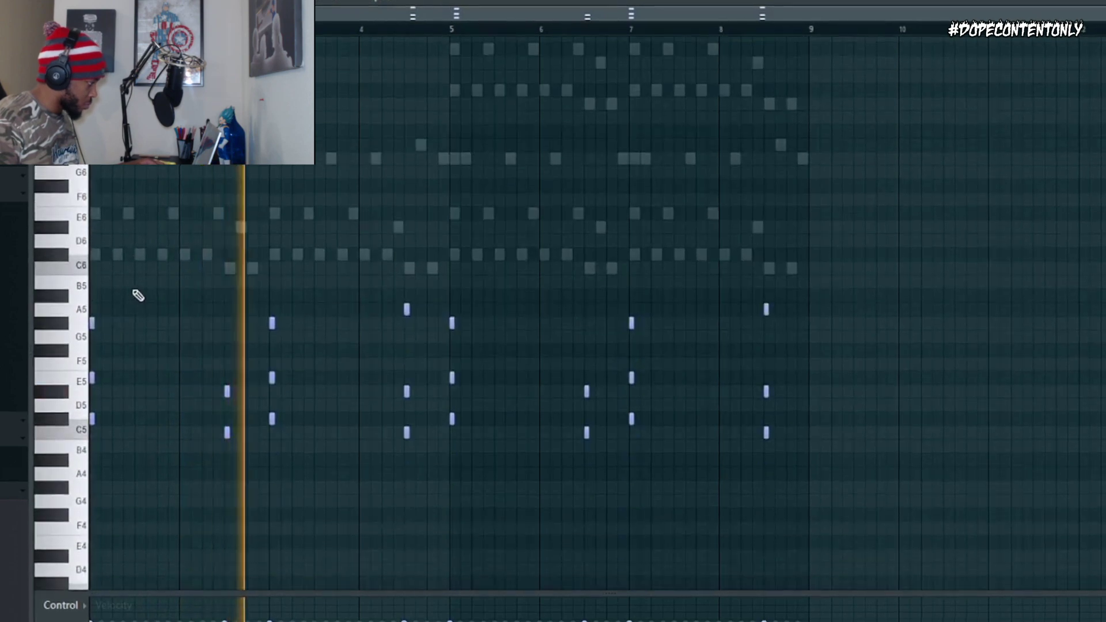
pyautogui.hotkey('ctrl', 'Down')
pyautogui.scroll(-3, 155, 282)
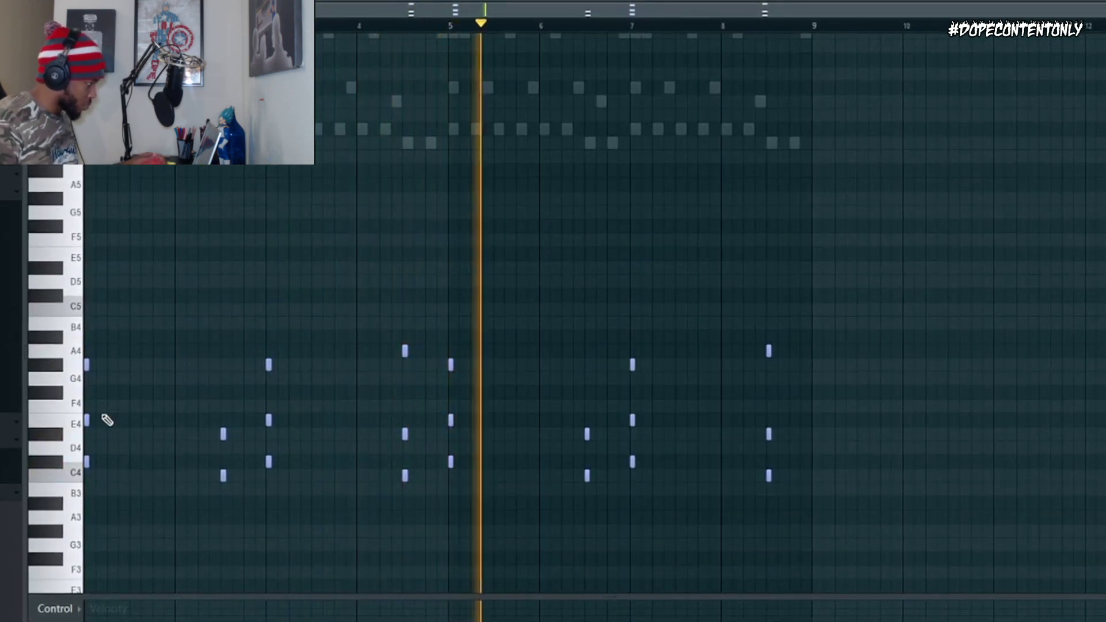
pyautogui.hotkey('ctrl', 'a')
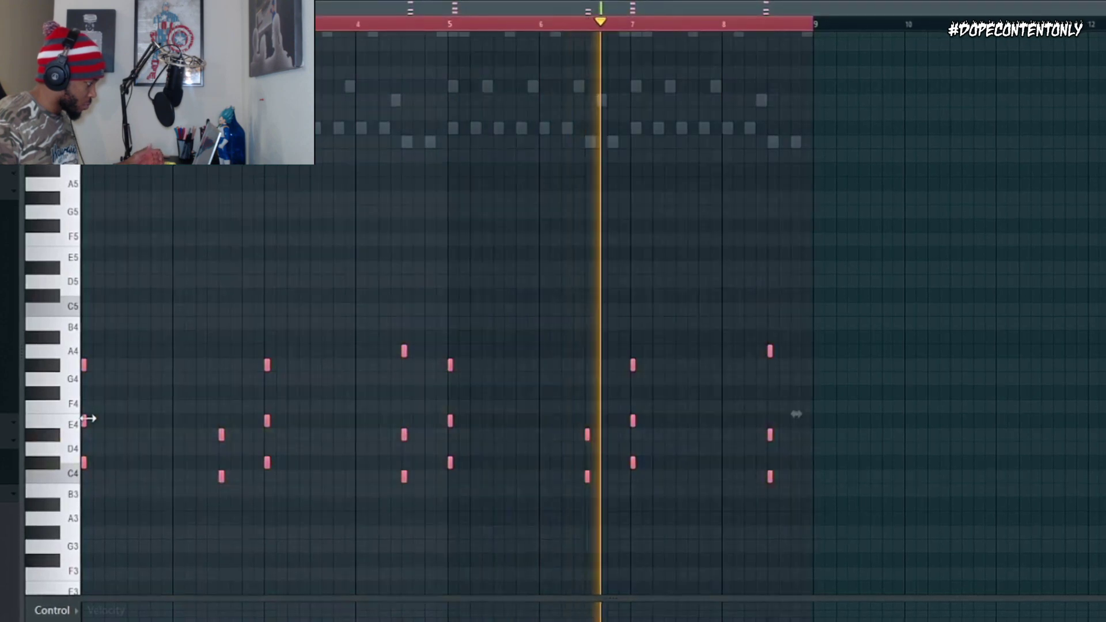
pyautogui.moveTo(86, 419); pyautogui.dragTo(103, 420)
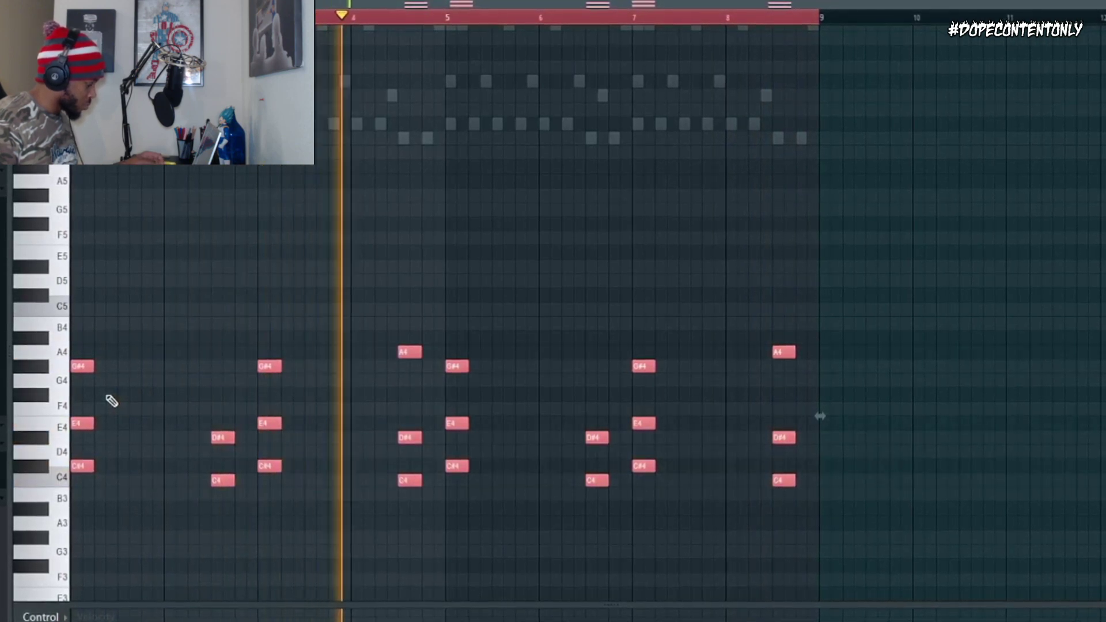
# - Strum the trumpet chords with a stronger start time offset and alternate direction, and deselect the notes
pyautogui.hotkey('alt', 's')
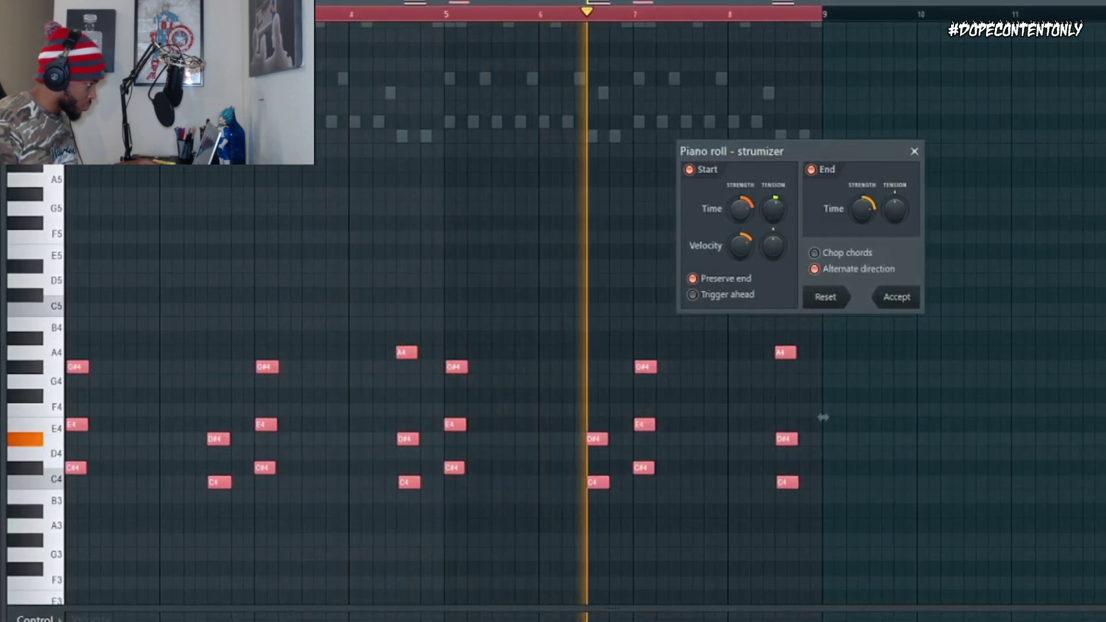
pyautogui.moveTo(740, 209); pyautogui.dragTo(741, 193)
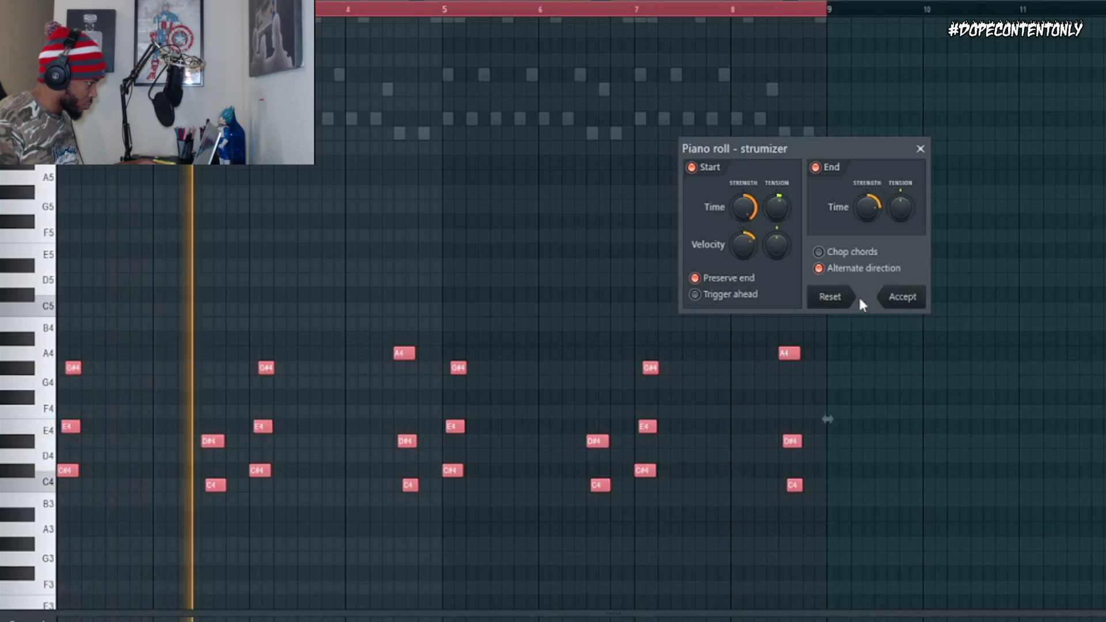
pyautogui.click(901, 297)
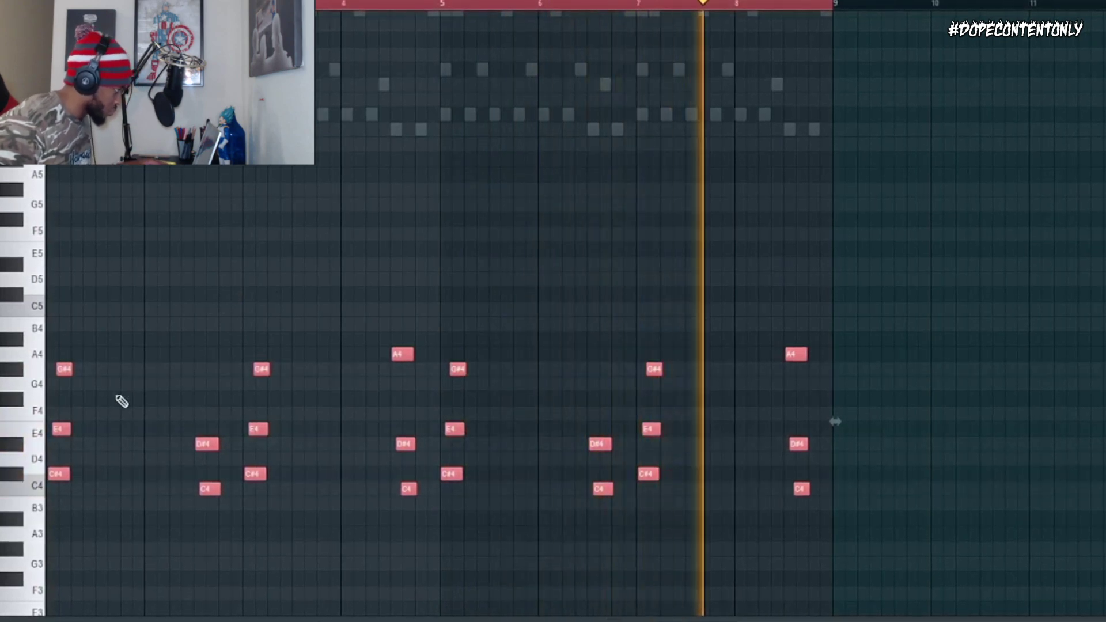
pyautogui.keyDown('ctrl'); pyautogui.click(126, 517); pyautogui.keyUp('ctrl')
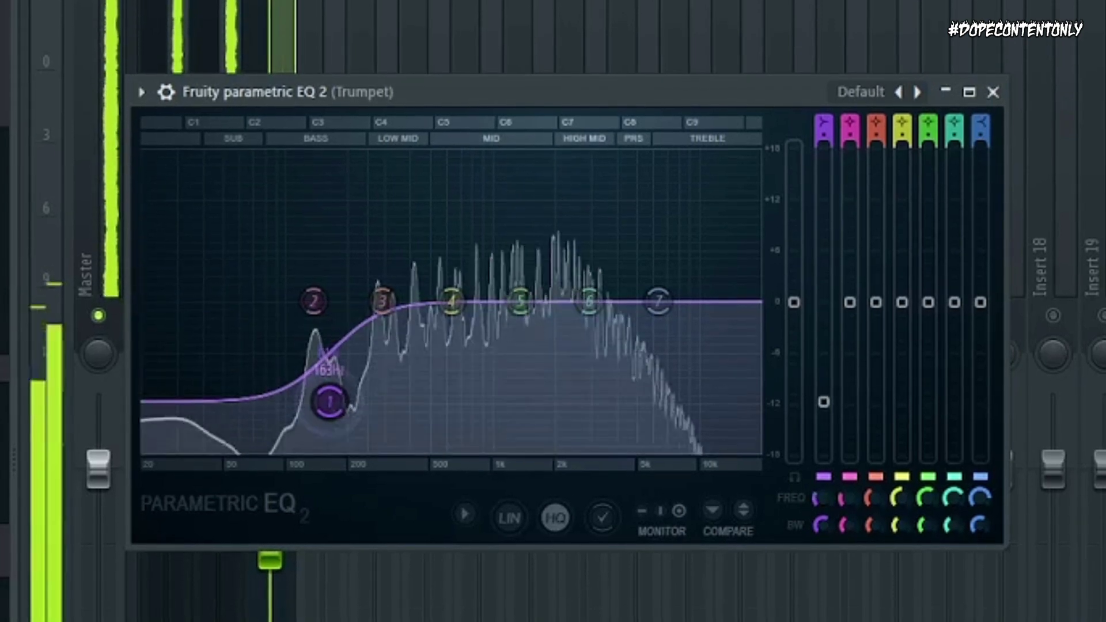
# - Lower band 1 near 163 Hz in the trumpet's Parametric EQ 2, and load the Fat Clean preset in Fruity Chorus
pyautogui.moveTo(329, 402); pyautogui.dragTo(330, 418)
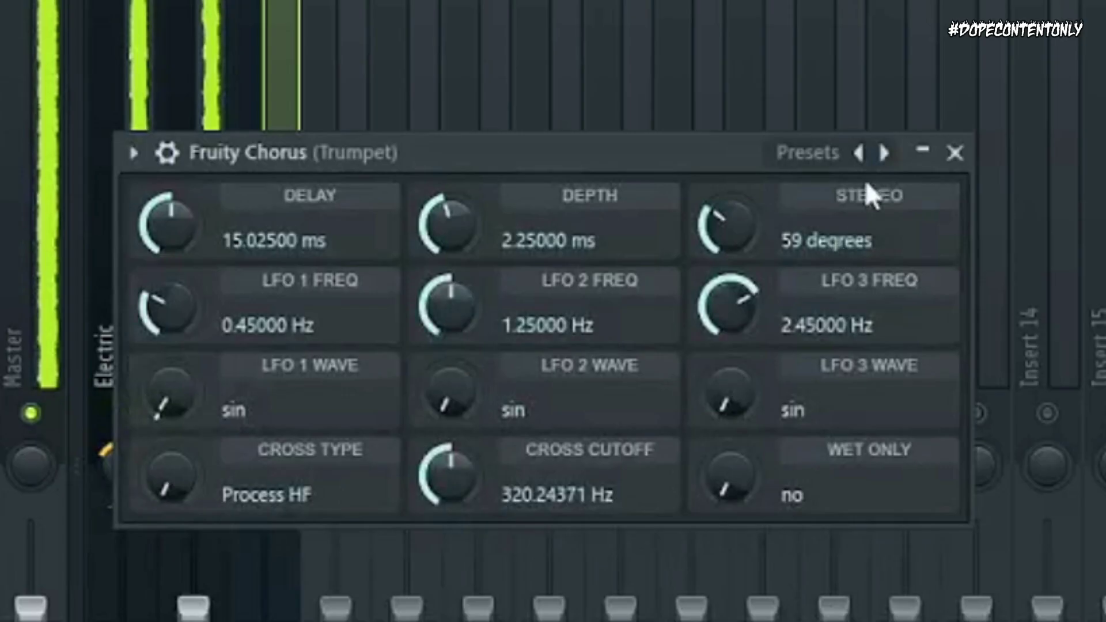
pyautogui.click(884, 152)
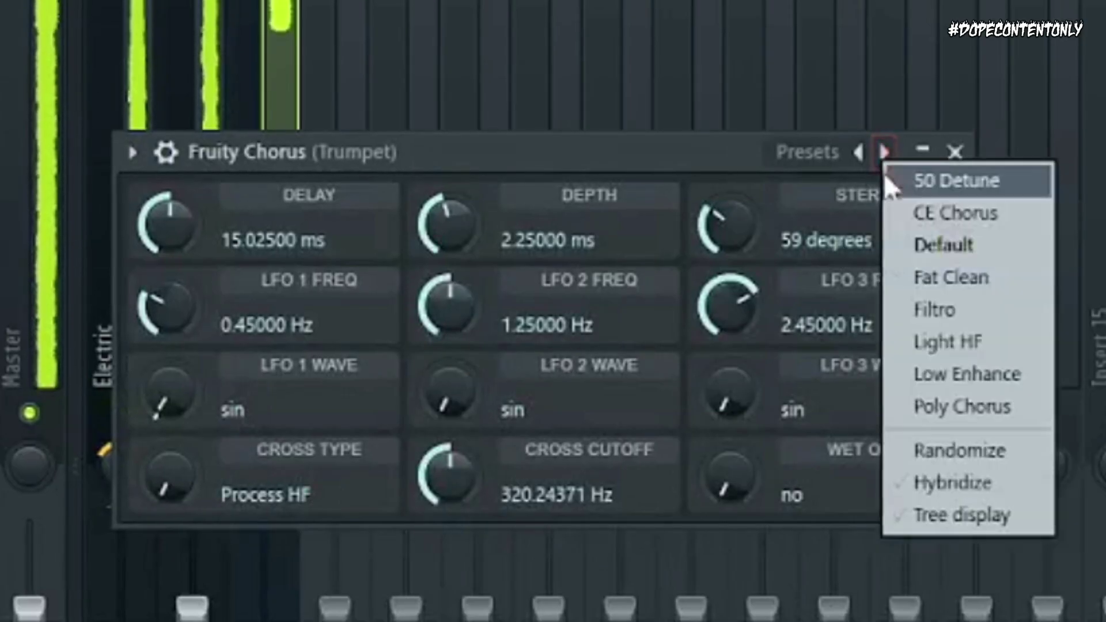
pyautogui.click(979, 279)
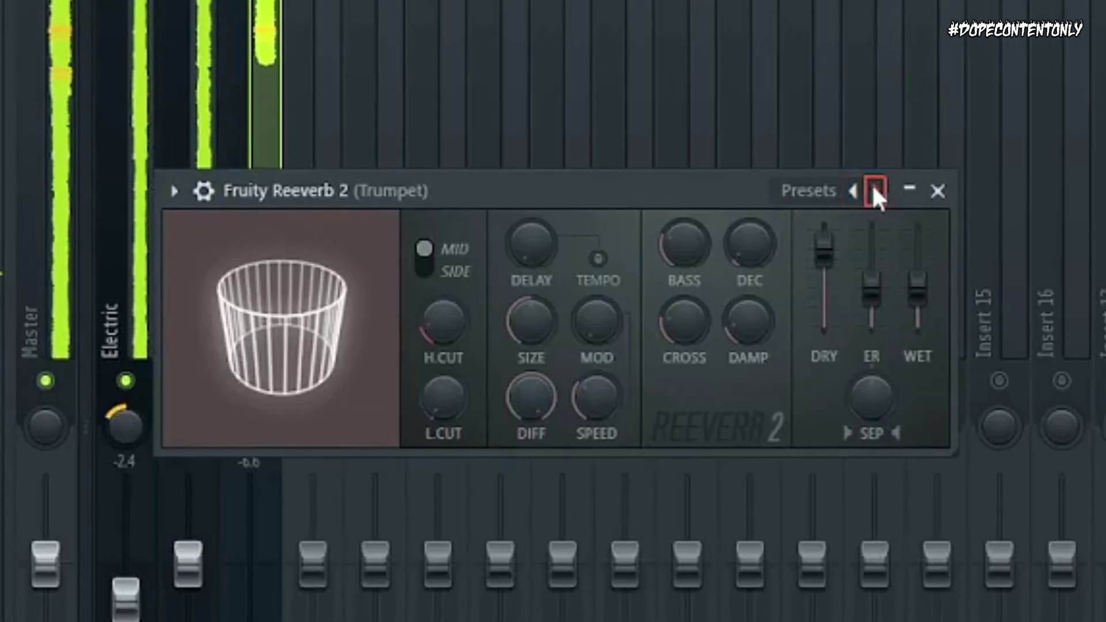
# - Load the GOD'S ROOM preset in the trumpet's Fruity Reeverb 2, and reshape the first dip of Gross Beat's Straw time envelope
pyautogui.click(876, 192)
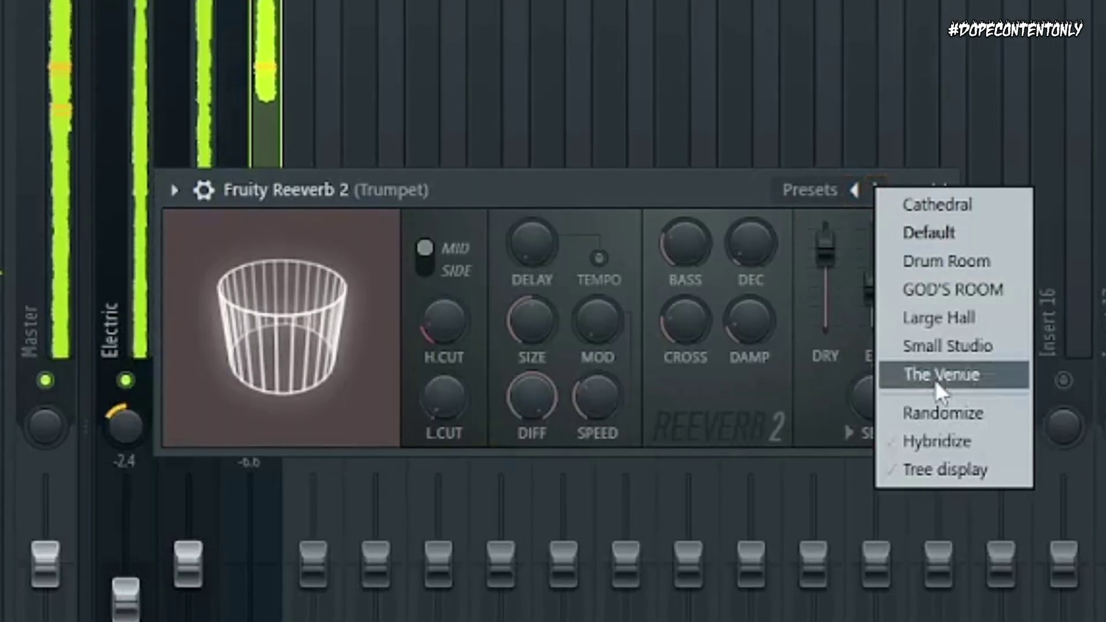
pyautogui.click(962, 287)
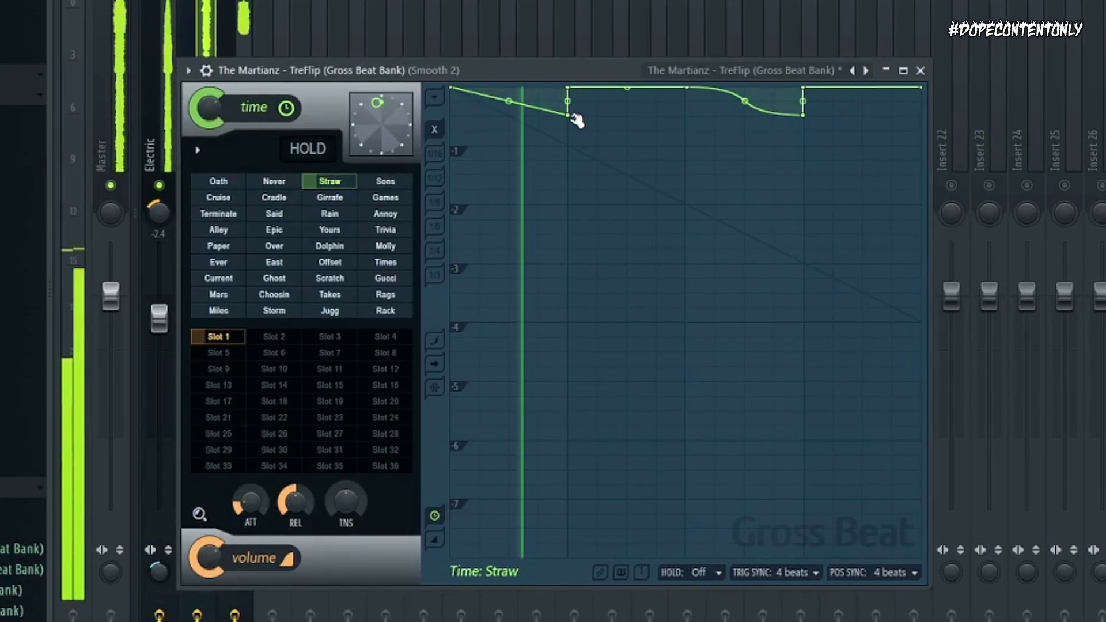
pyautogui.moveTo(576, 118); pyautogui.dragTo(568, 54)
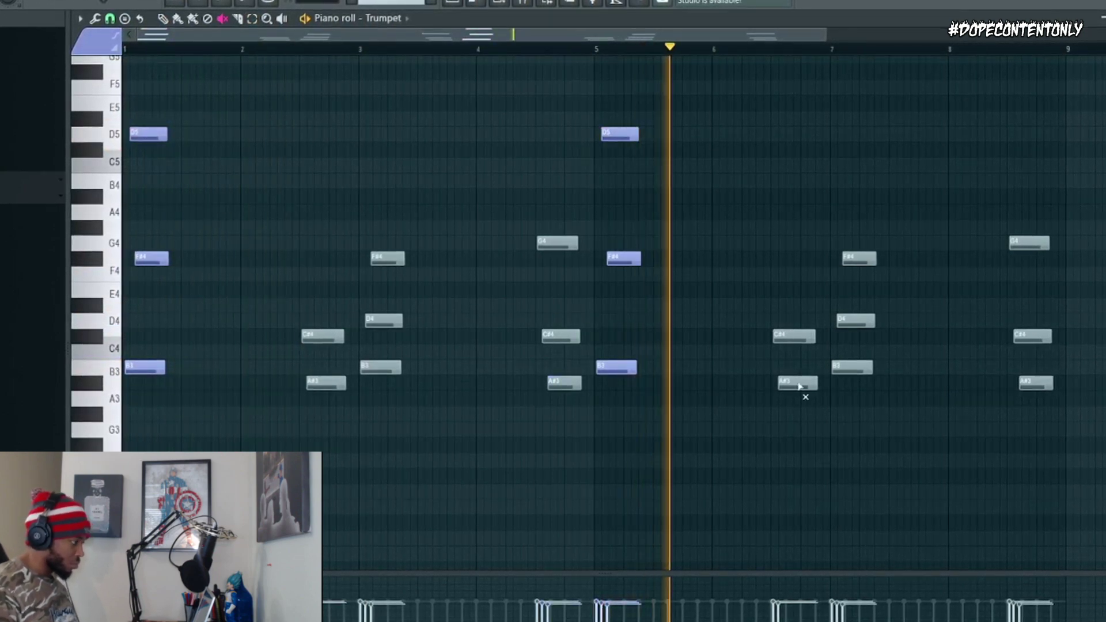
# - Toggle the mute on the F#4, D4 and B3 notes of the trumpet chord at bar 7
pyautogui.click(857, 259)
pyautogui.click(851, 323)
pyautogui.click(849, 369)
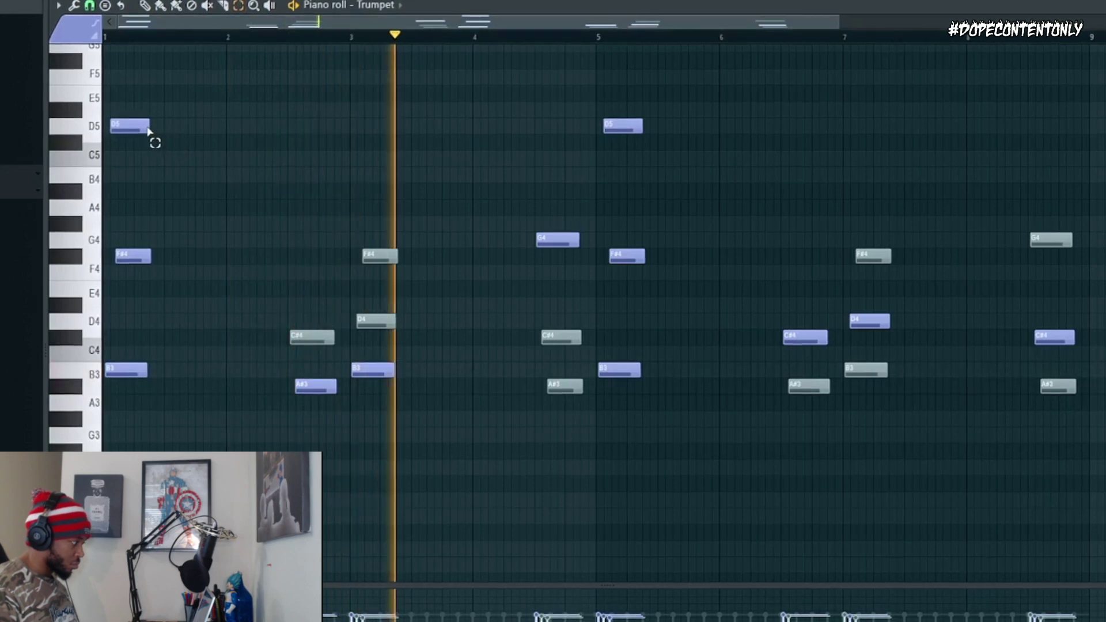
# - Select the D5 notes in bars 1 and 5 of the trumpet part and move them down to D4
pyautogui.click(147, 131)
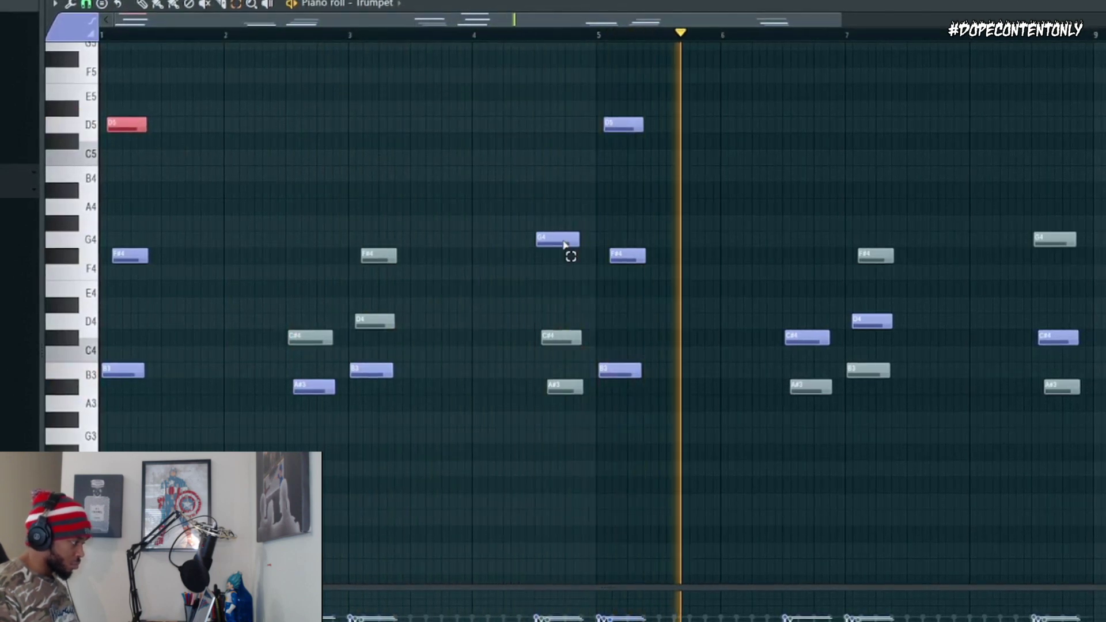
pyautogui.moveTo(683, 213); pyautogui.dragTo(100, 68)
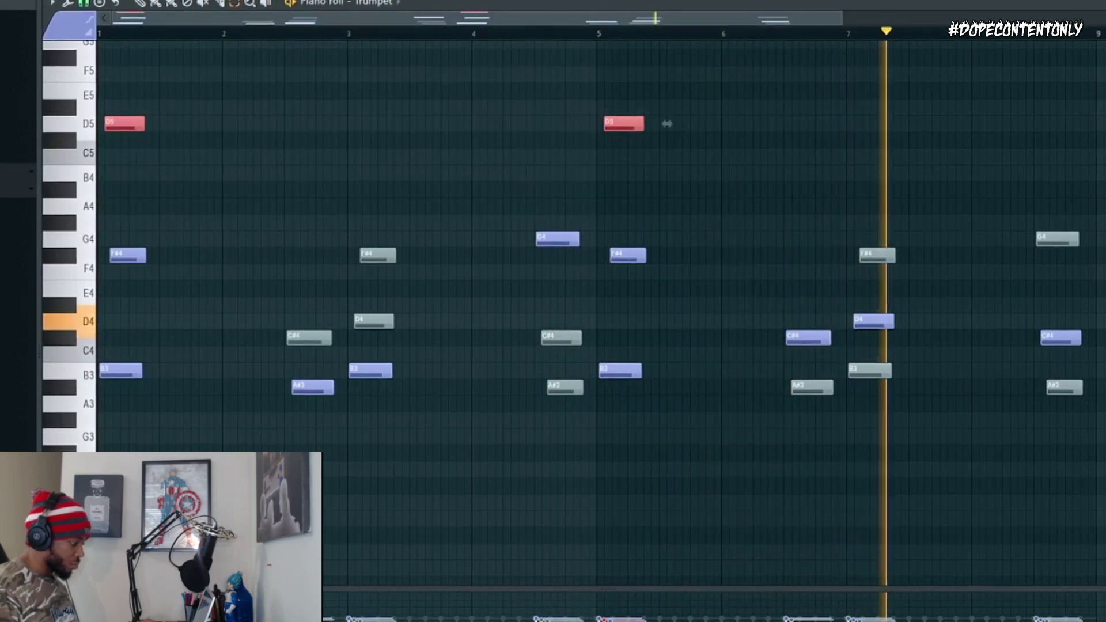
pyautogui.moveTo(667, 124); pyautogui.dragTo(667, 321)
pyautogui.hotkey('ctrl', 'Down')
pyautogui.hotkey('ctrl', 'Up')
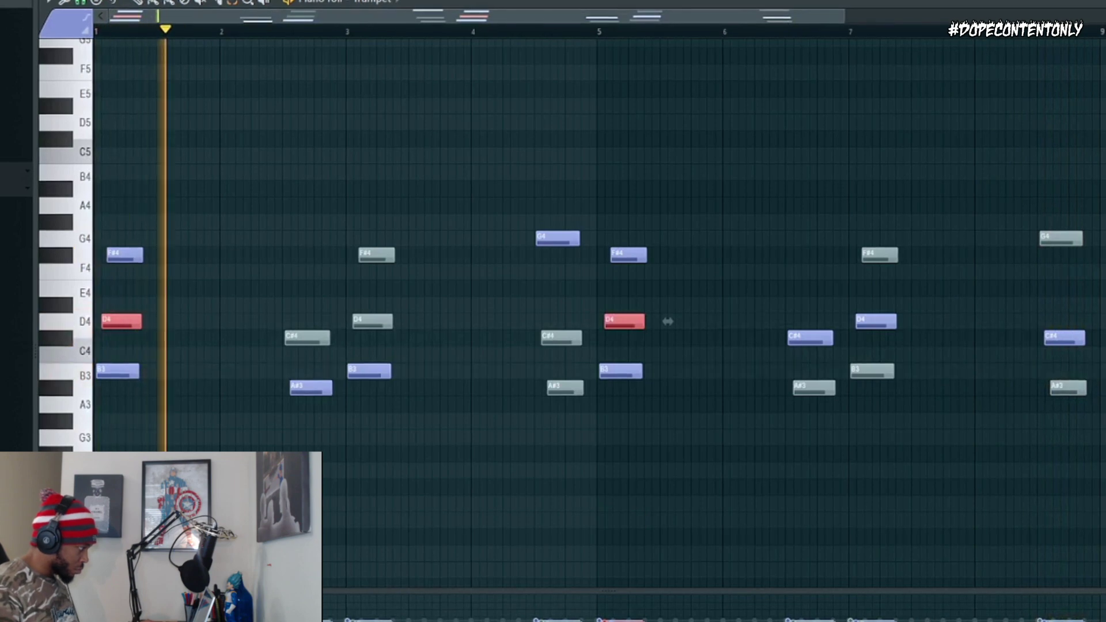
# - Raise the B3 notes at the start of bars 1 and 5 in the trumpet part one octave to B4
pyautogui.click(118, 372)
pyautogui.hotkey('ctrl', 'Up')
pyautogui.press('space')
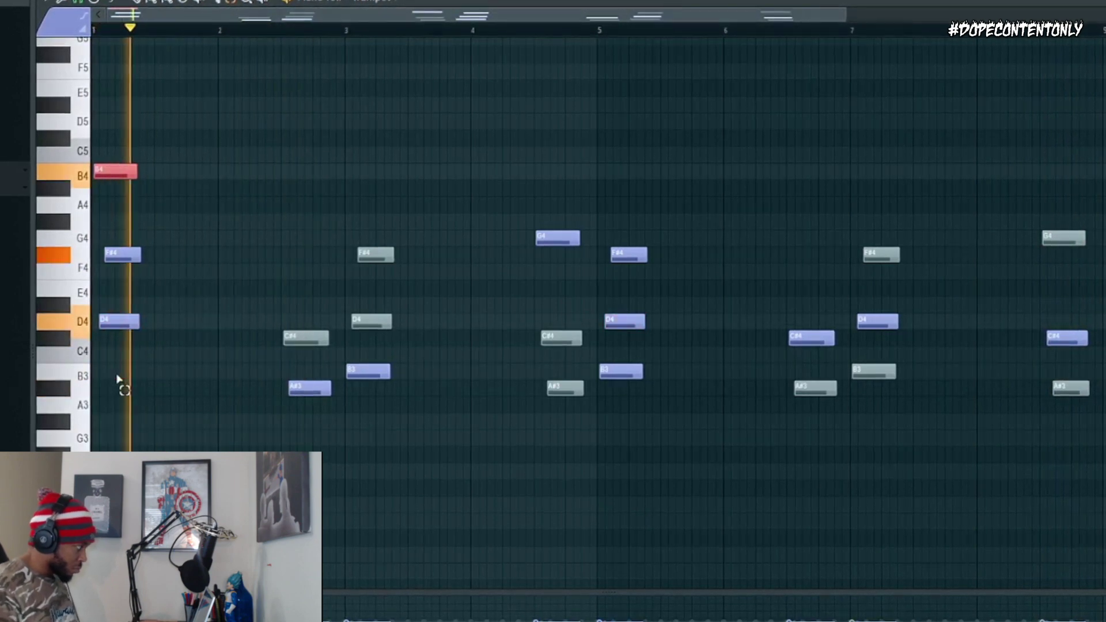
pyautogui.click(627, 373)
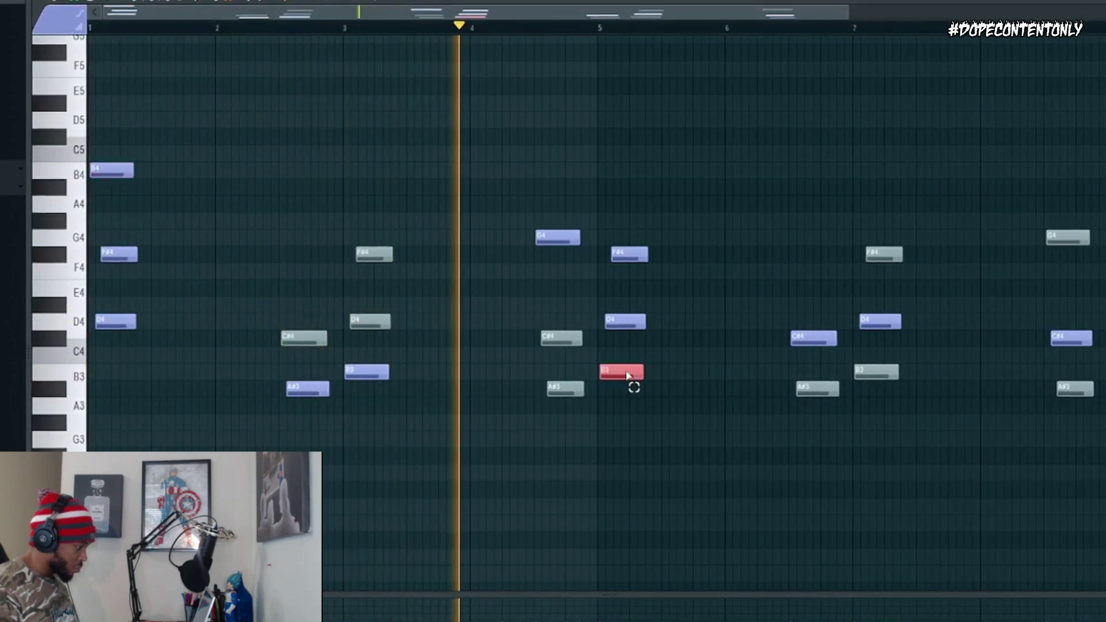
pyautogui.hotkey('ctrl', 'Up')
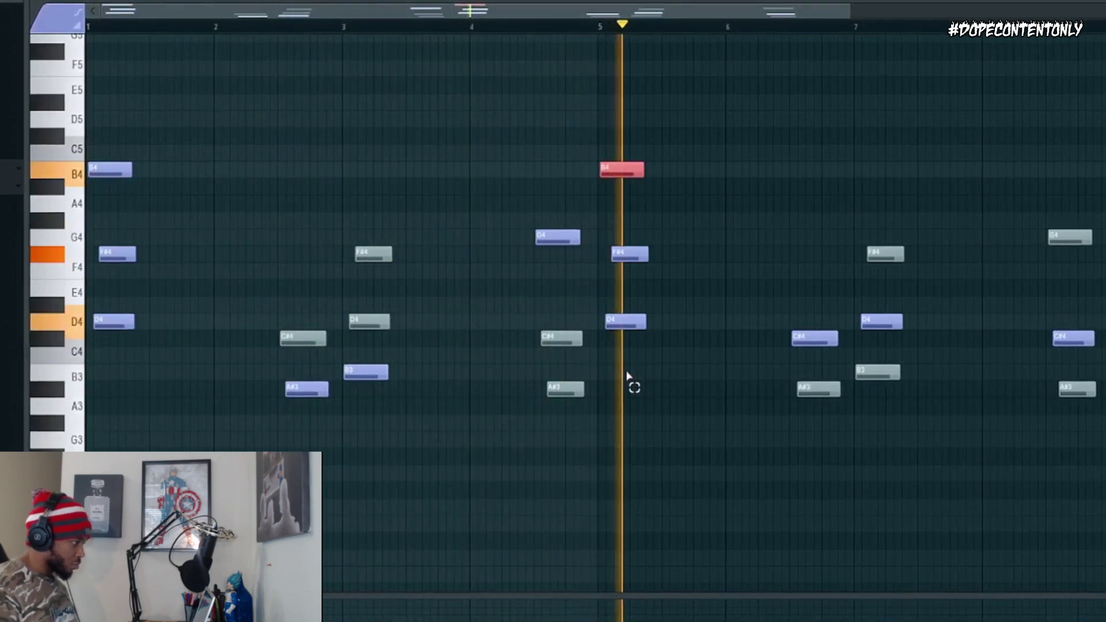
pyautogui.click(562, 340)
pyautogui.click(565, 238)
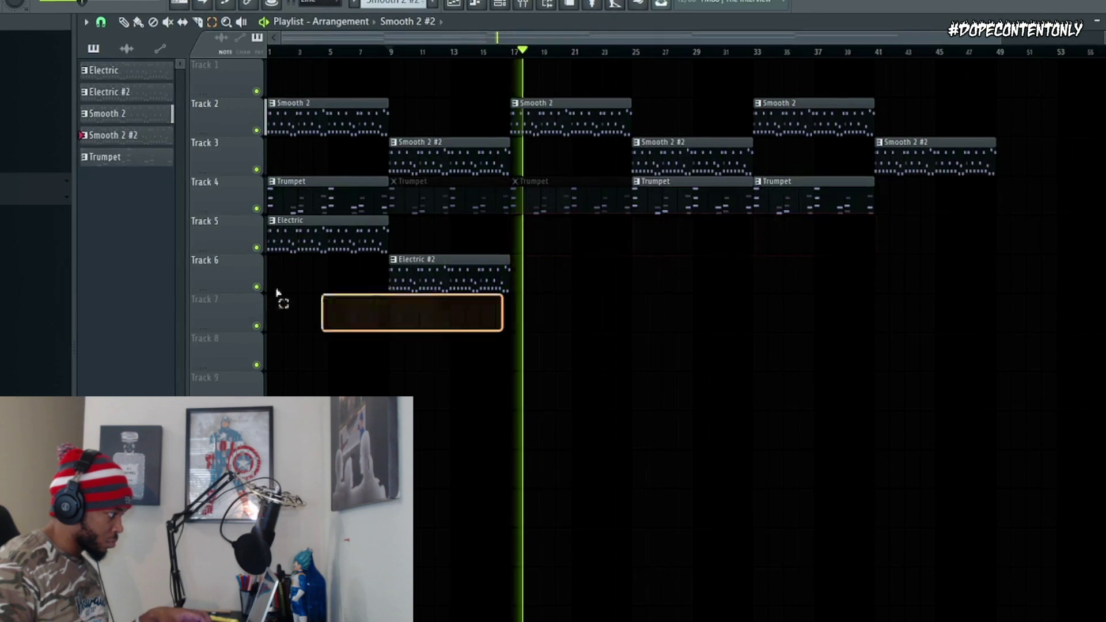
# - Select the Electric and Electric #2 clips in the playlist and duplicate them twice to extend both tracks to bar 49
pyautogui.moveTo(277, 293); pyautogui.dragTo(227, 219)
pyautogui.hotkey('ctrl', 'b')
pyautogui.hotkey('ctrl', 'b')
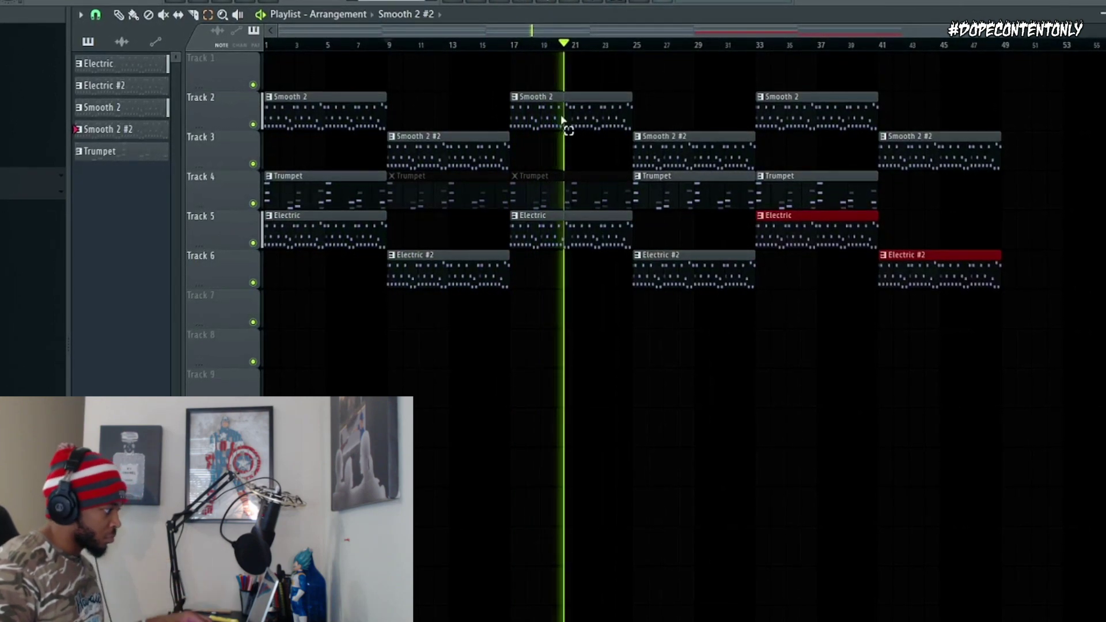
# - Mute the Smooth 2 clip at bar 17 and the Smooth 2 #2 clip at bar 9 in the playlist
pyautogui.press('t')
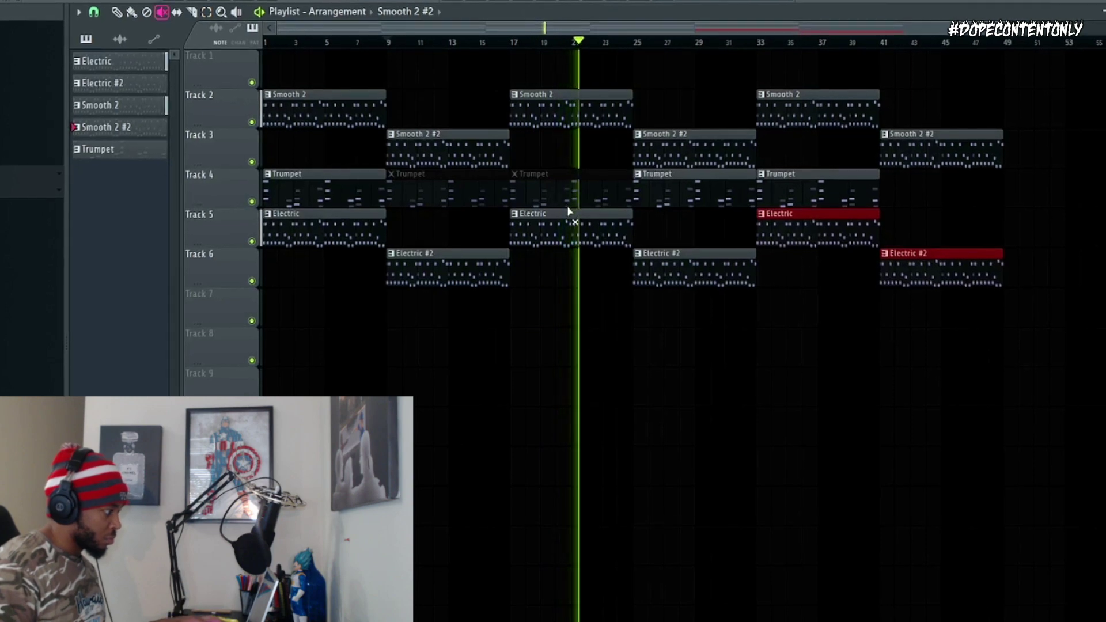
pyautogui.click(565, 121)
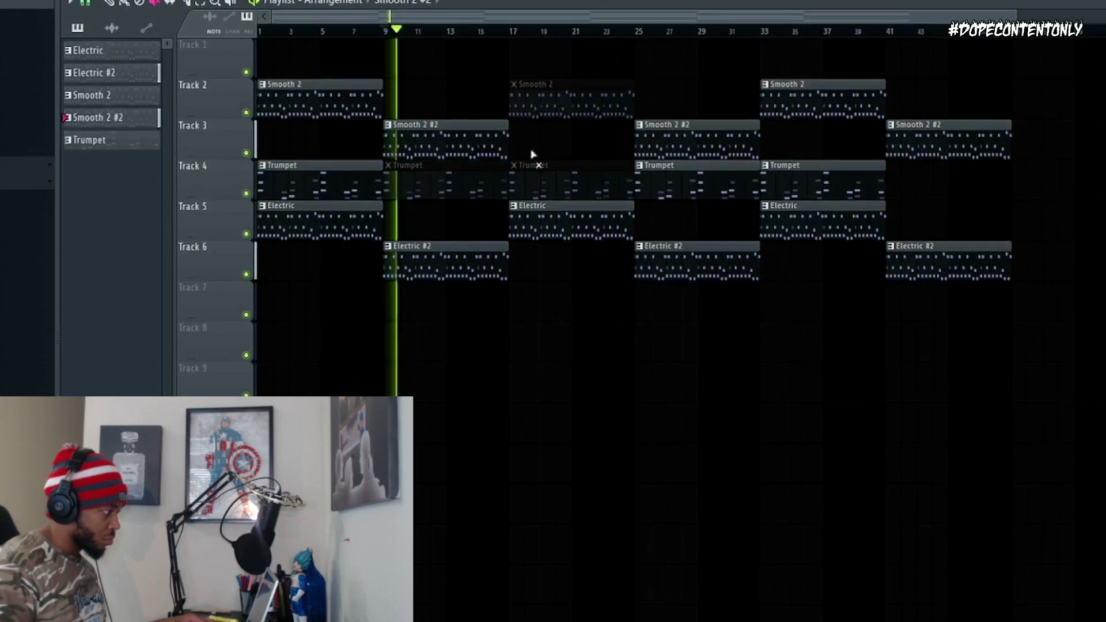
pyautogui.click(479, 146)
pyautogui.press('space')
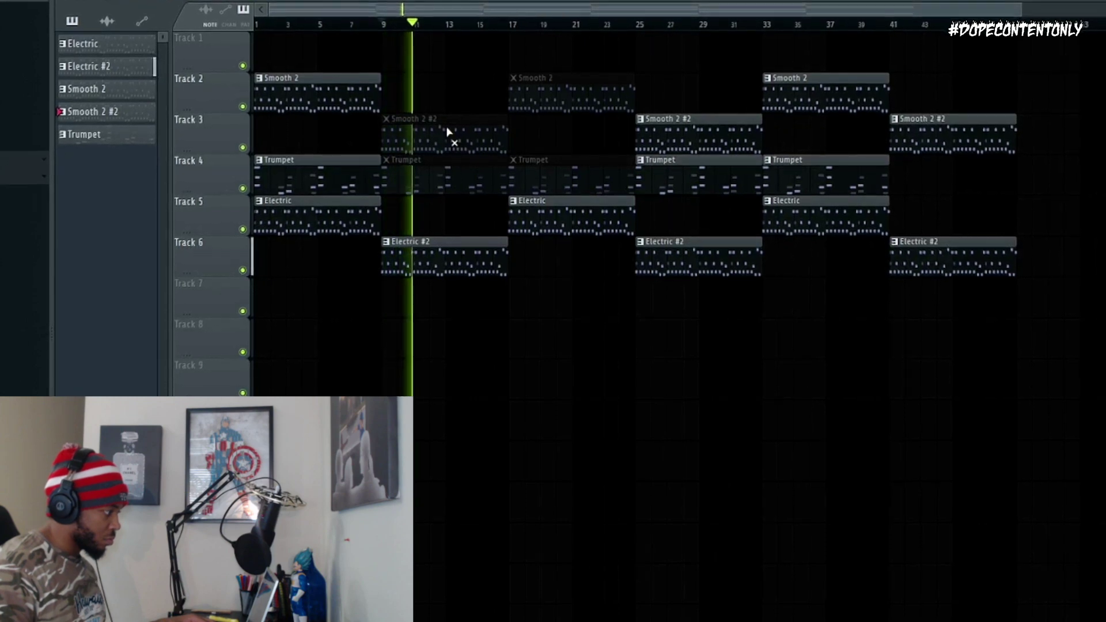
pyautogui.click(448, 131)
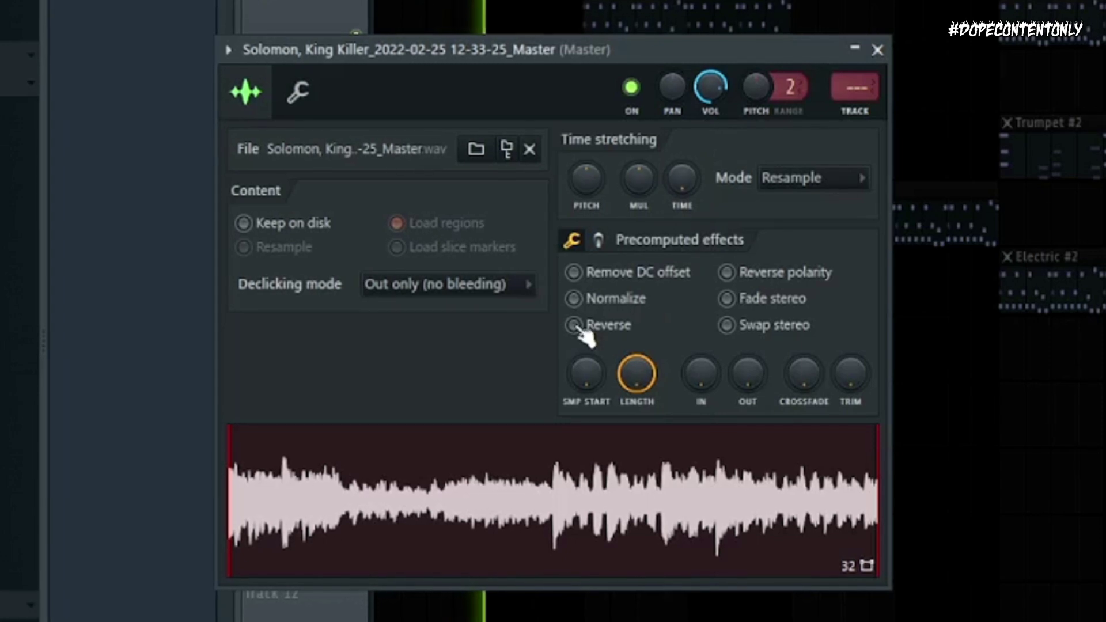
# - Reverse the exported master audio sample
pyautogui.click(574, 326)
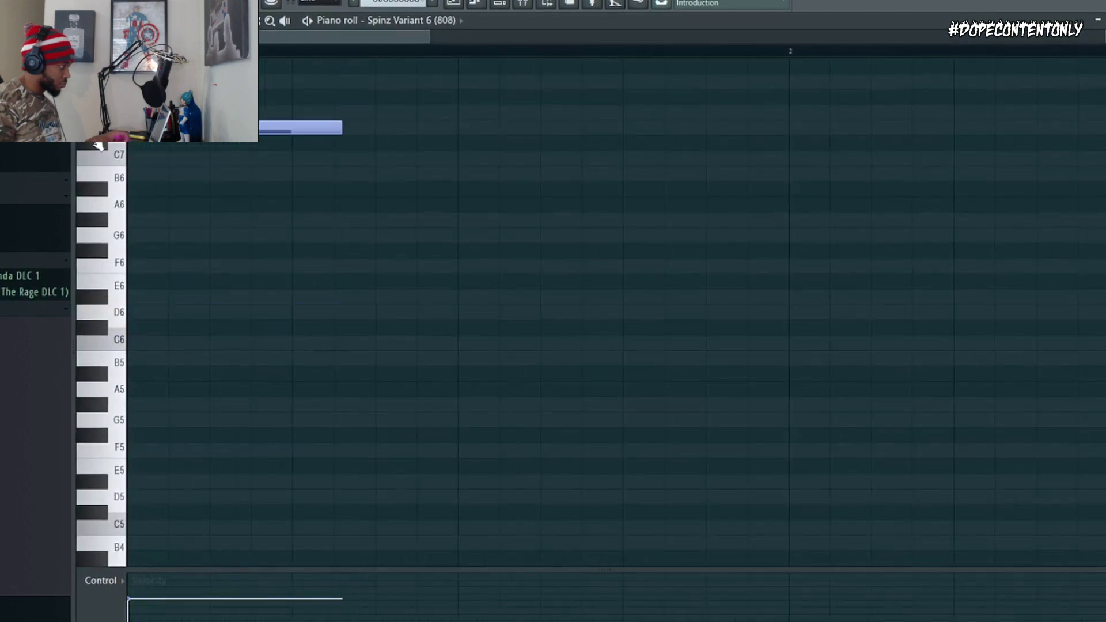
# - Lower the Spinz Variant 6 808 note to G6 and build a four-note G6 rhythm across bars 1 and 2
pyautogui.hotkey('shift', 'Down')
pyautogui.hotkey('shift', 'Down')
pyautogui.press('space')
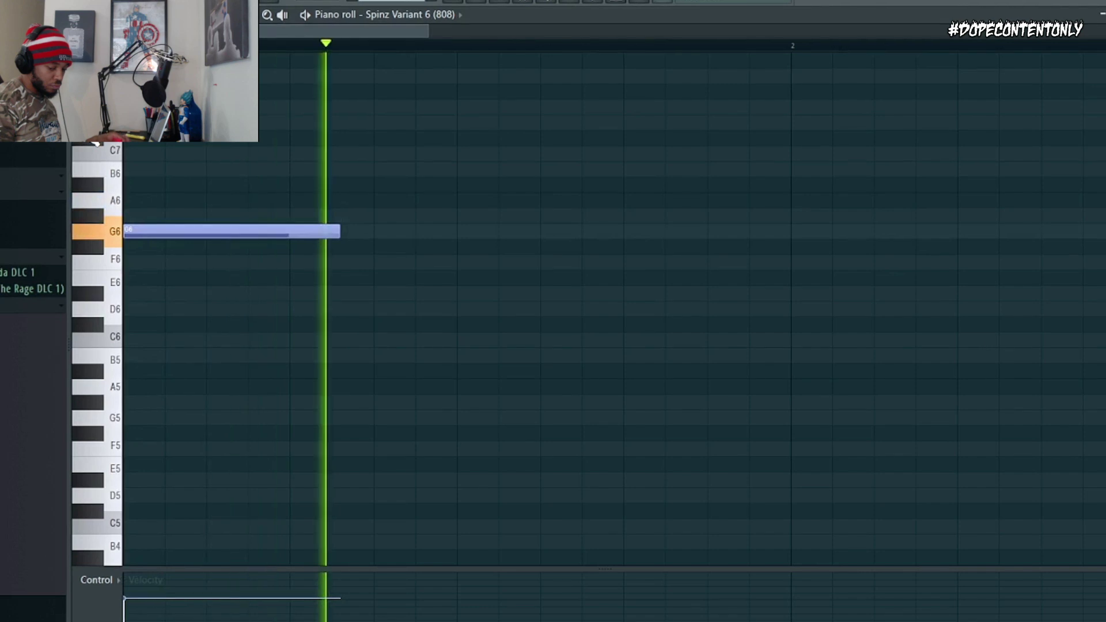
pyautogui.scroll(-4, 611, 306)
pyautogui.press('space')
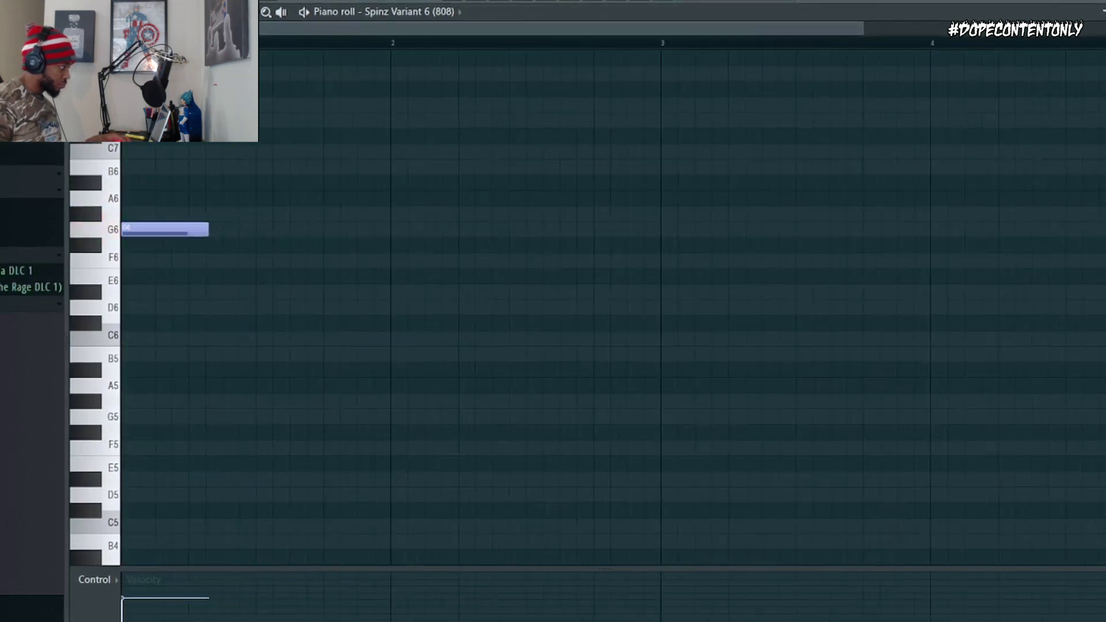
pyautogui.press('space')
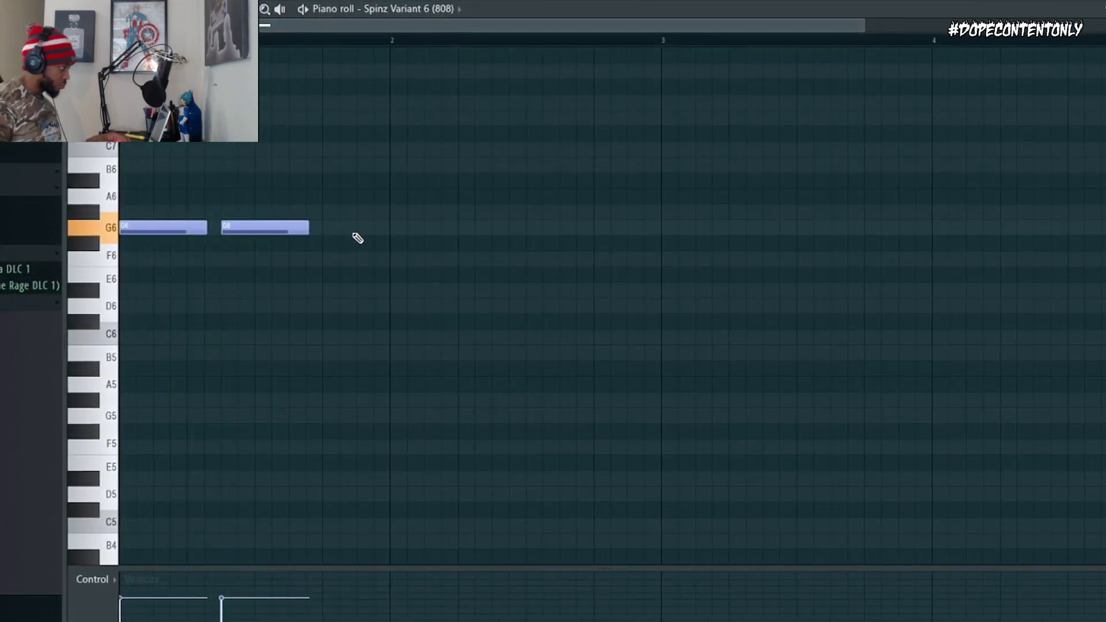
pyautogui.click(461, 227)
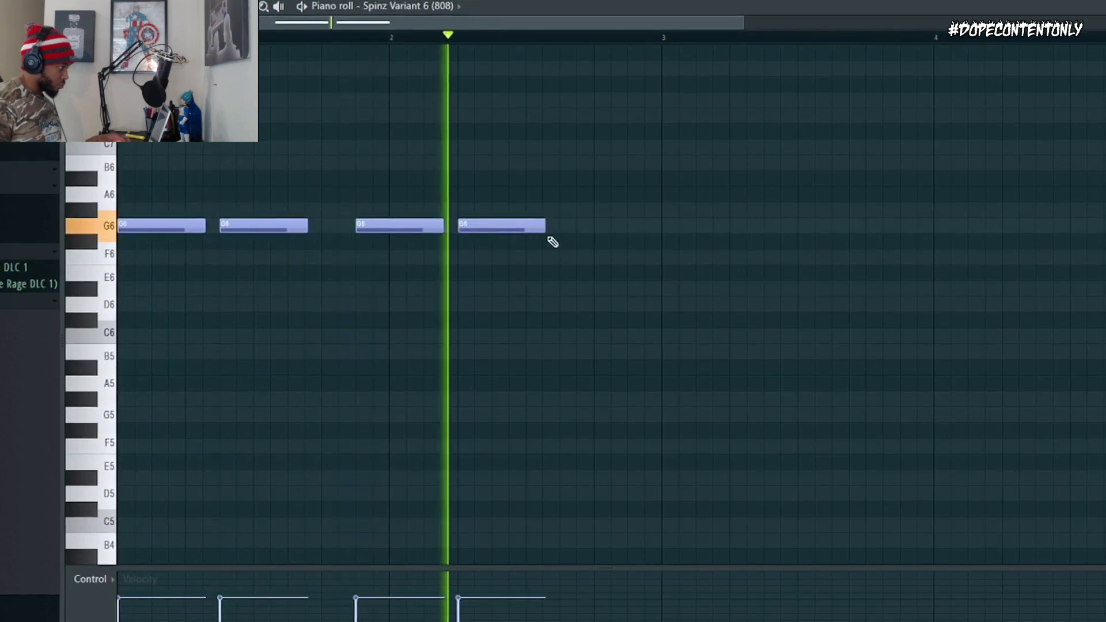
# - Select all the 808 notes and duplicate the two-bar pattern until it fills eight bars
pyautogui.hotkey('ctrl', 'a')
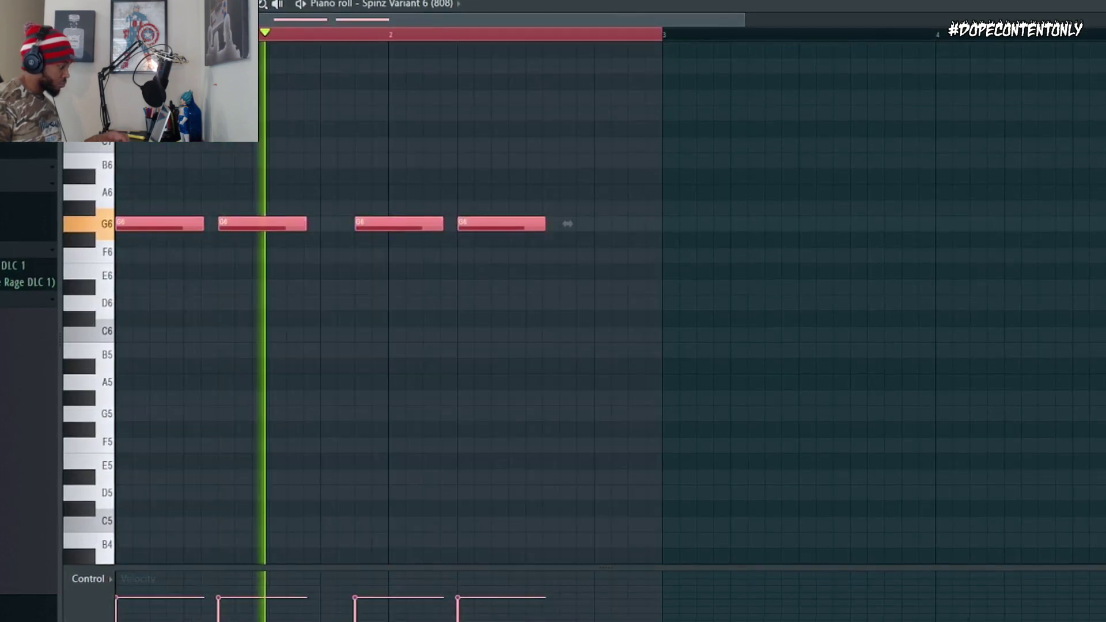
pyautogui.hotkey('ctrl', 'b')
pyautogui.scroll(-5, 752, 52)
pyautogui.keyDown('ctrl'); pyautogui.click(748, 34); pyautogui.keyUp('ctrl')
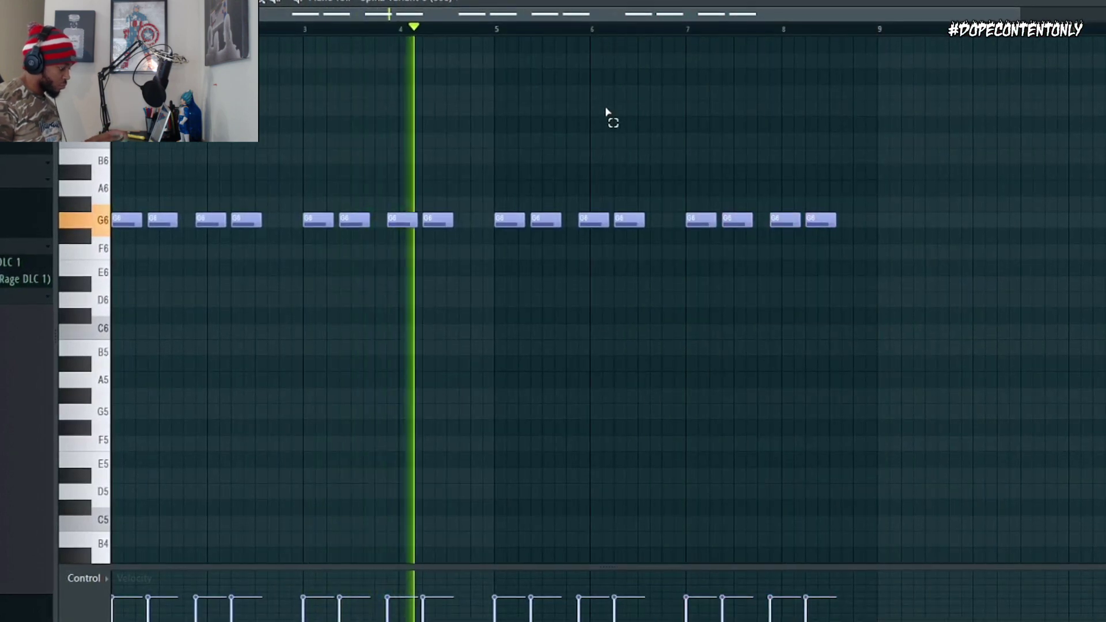
# - Shift all the 808 notes by octaves, trying G5 and lower positions down to G3
pyautogui.hotkey('ctrl', 'Down')
pyautogui.hotkey('ctrl', 'Down')
pyautogui.hotkey('ctrl', 'Up')
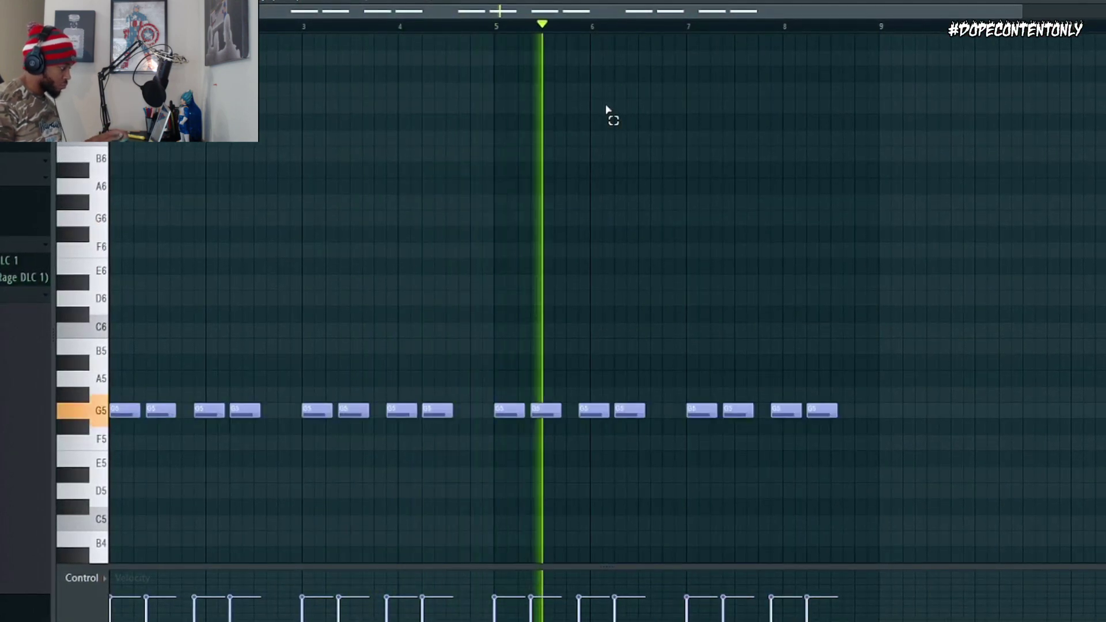
pyautogui.hotkey('ctrl', 'Down')
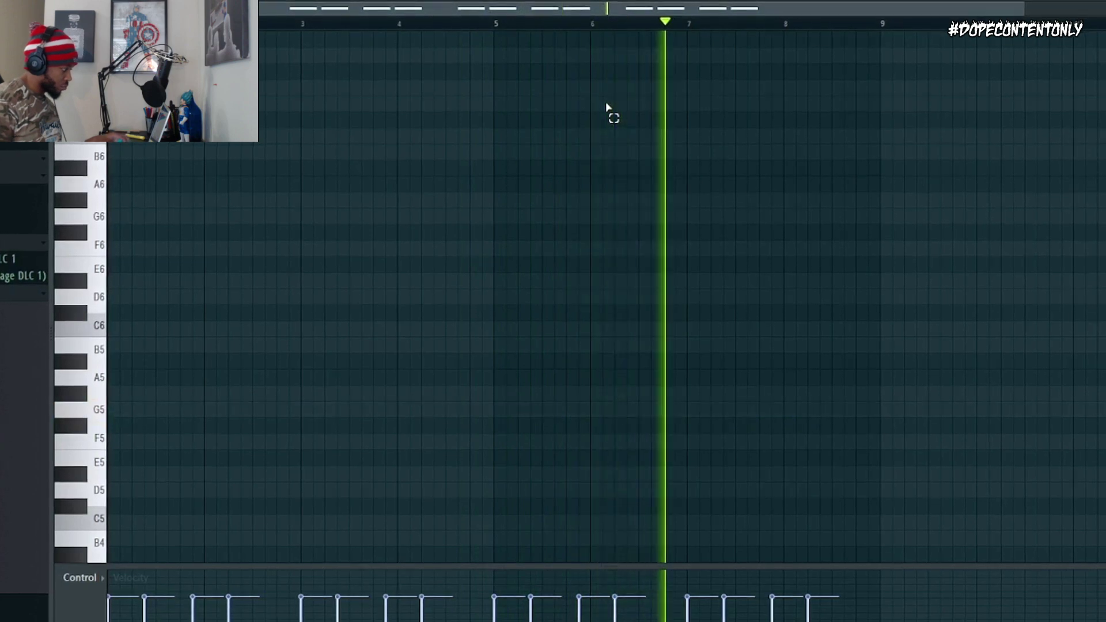
pyautogui.scroll(-5, 606, 111)
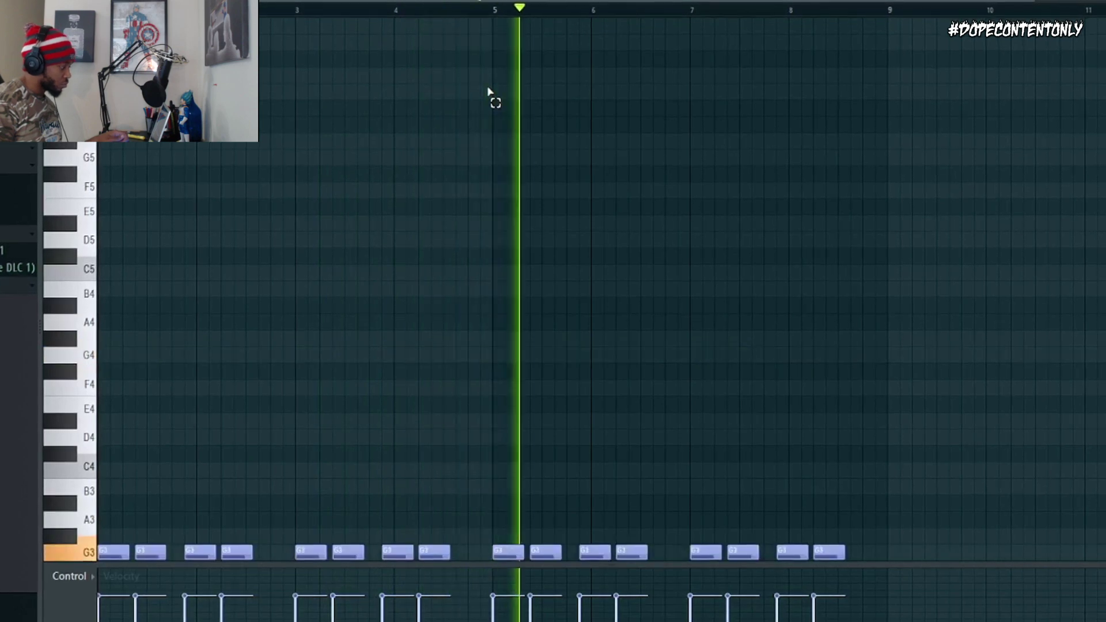
# - Transpose all the 808 notes by semitones and octaves, trying F#4, F4, G4 and G5, and settle on D#5
pyautogui.hotkey('shift', 'Down')
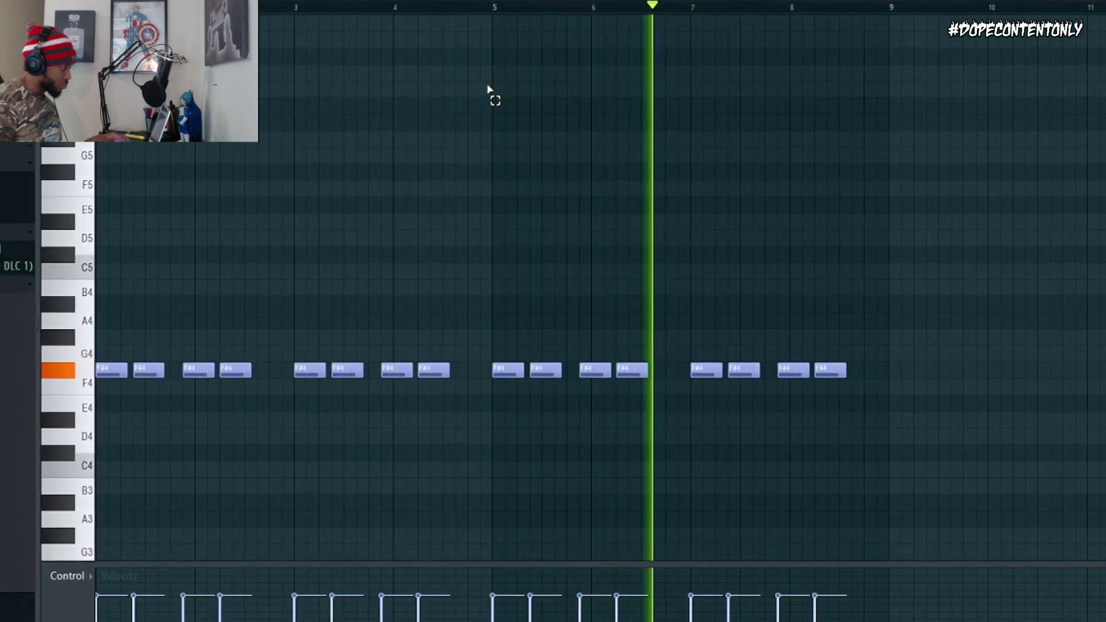
pyautogui.hotkey('shift', 'Down')
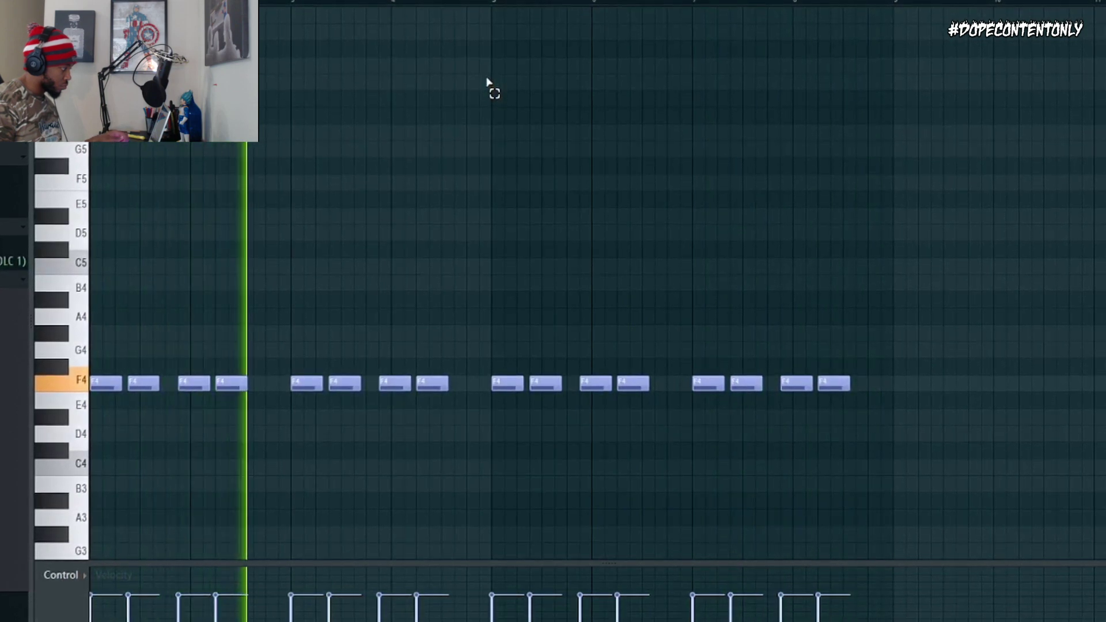
pyautogui.hotkey('shift', 'Up')
pyautogui.hotkey('shift', 'Up')
pyautogui.press('space')
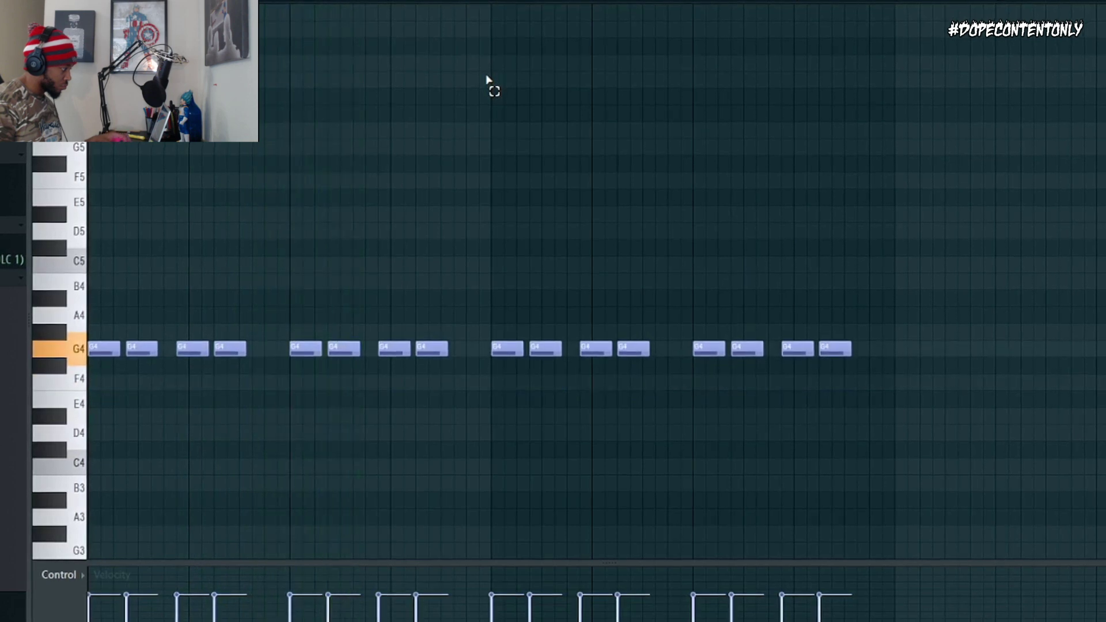
pyautogui.hotkey('shift', 'Up')
pyautogui.hotkey('ctrl', 'Up')
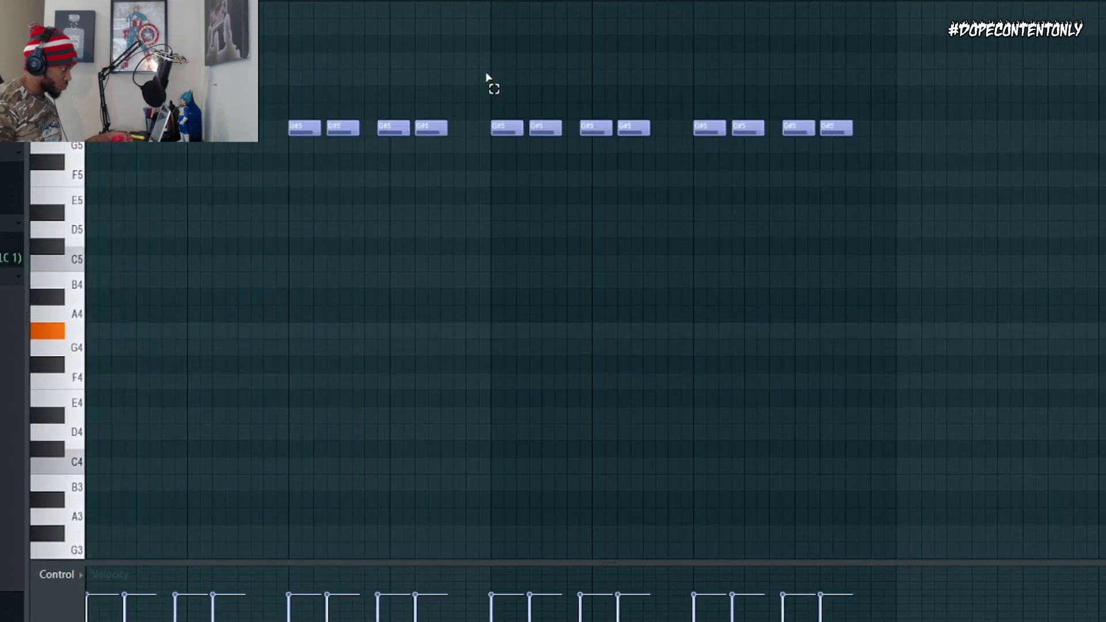
pyautogui.hotkey('shift', 'Down')
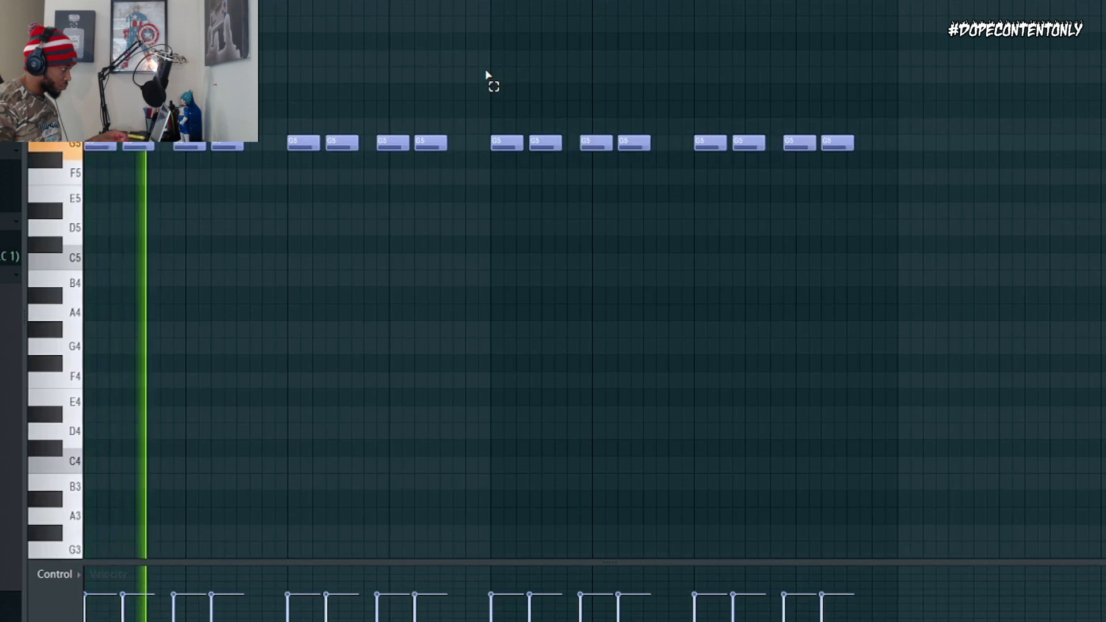
pyautogui.hotkey('ctrl', 'Down')
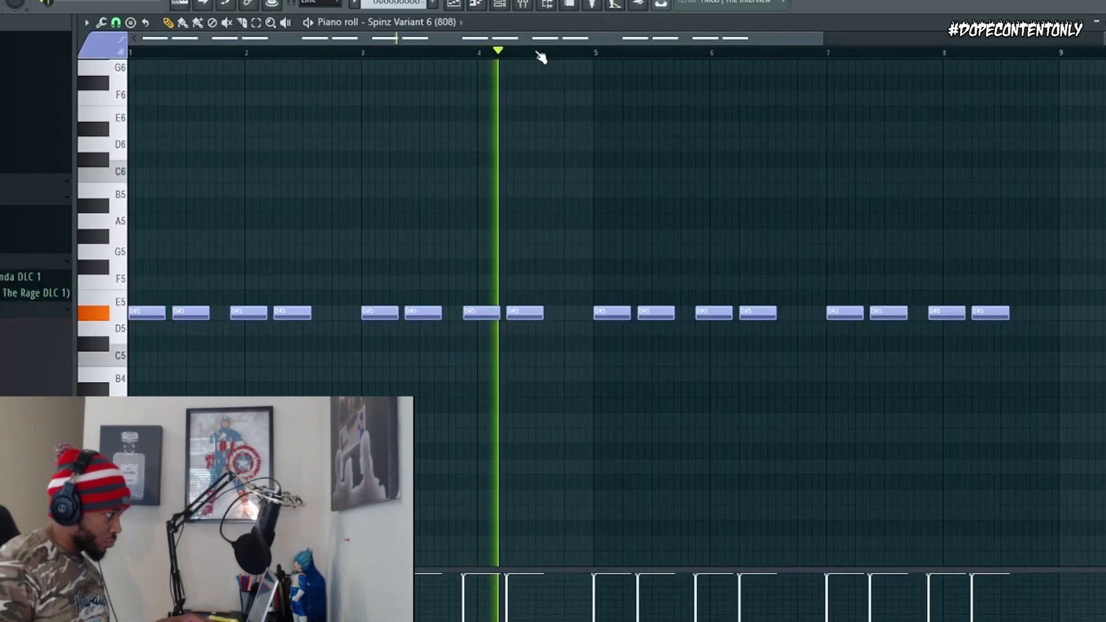
# - Shorten the last 808 note of bar 4 and add progressively shorter D#5 notes after it as a roll into bar 5
pyautogui.scroll(2, 541, 57)
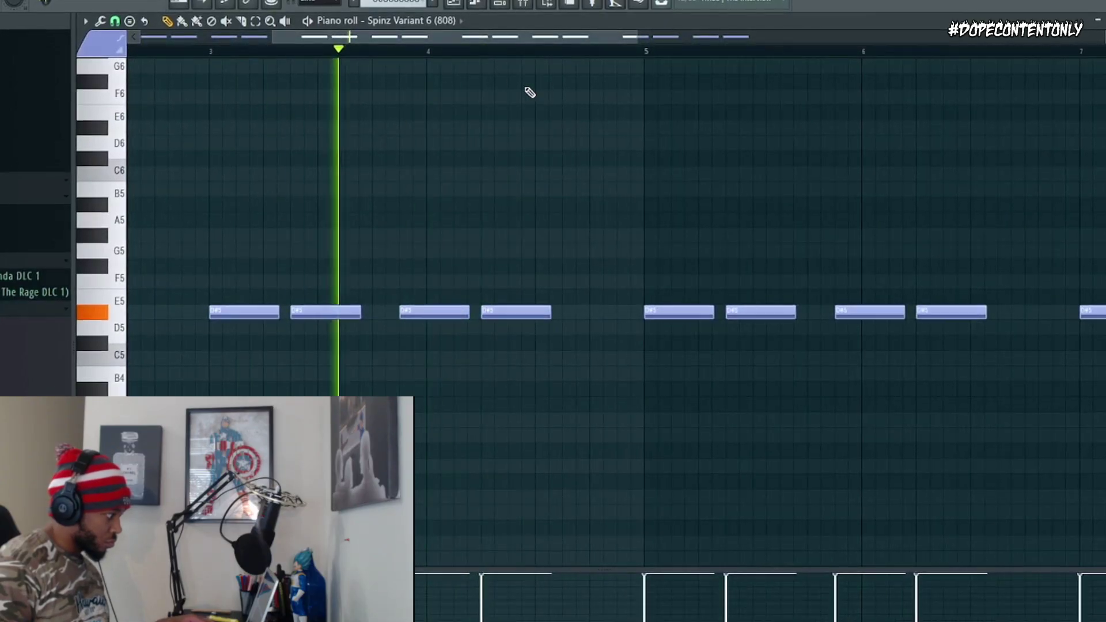
pyautogui.press('space')
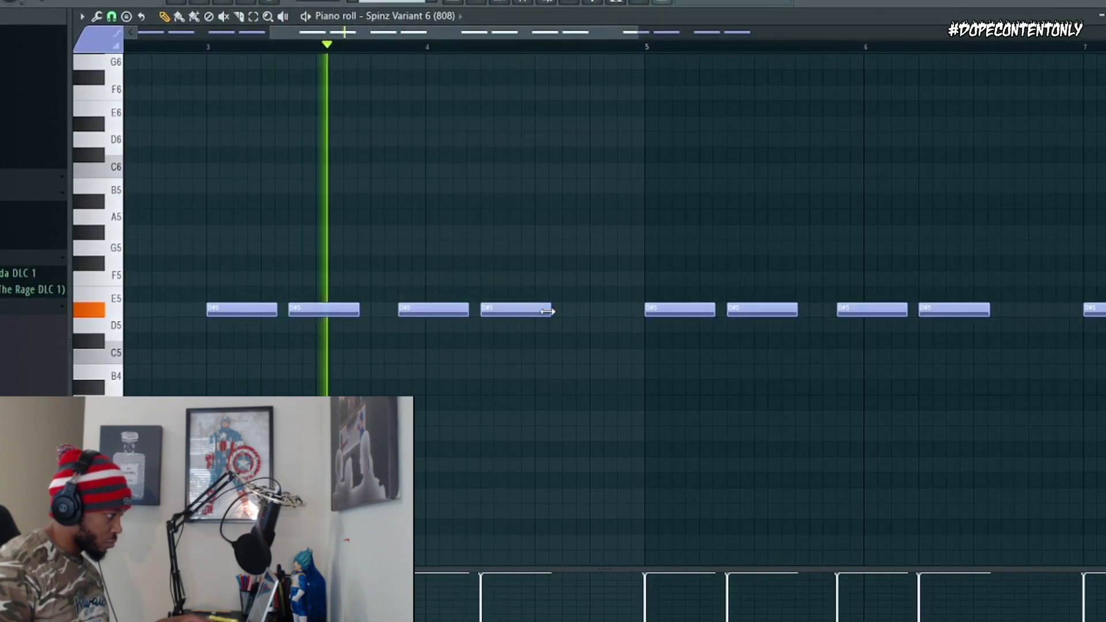
pyautogui.click(525, 310)
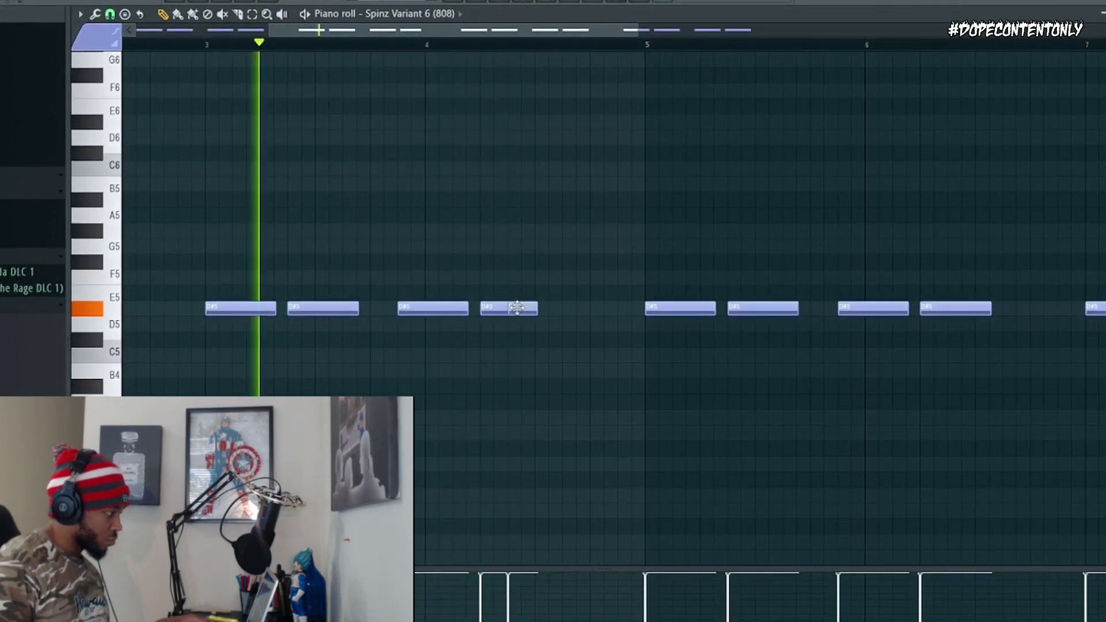
pyautogui.click(593, 309)
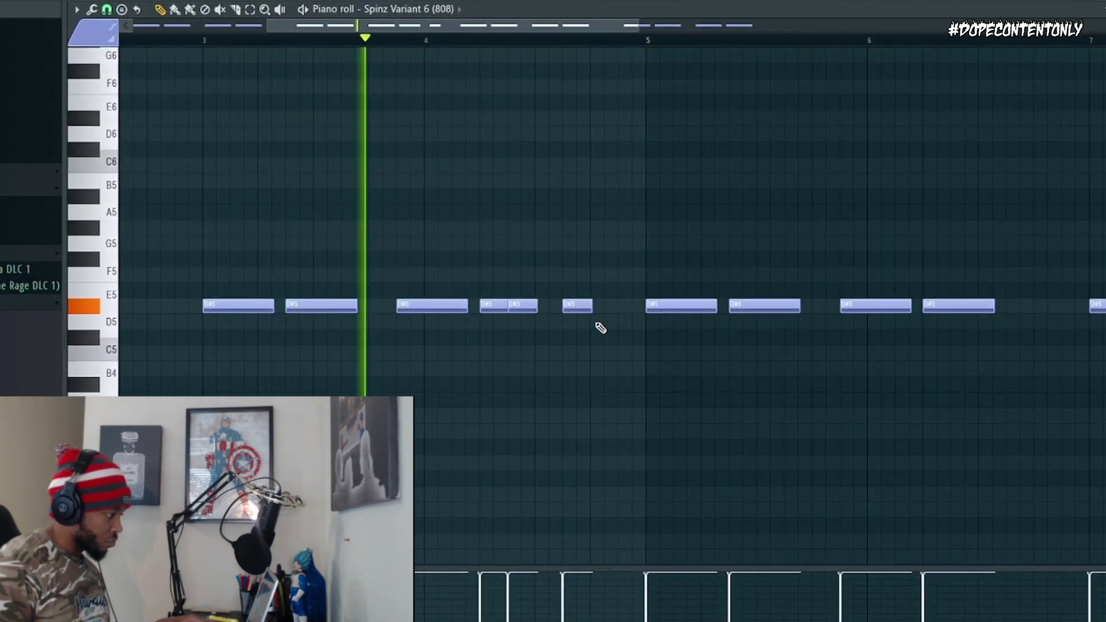
pyautogui.moveTo(589, 304); pyautogui.dragTo(579, 305)
pyautogui.click(595, 305)
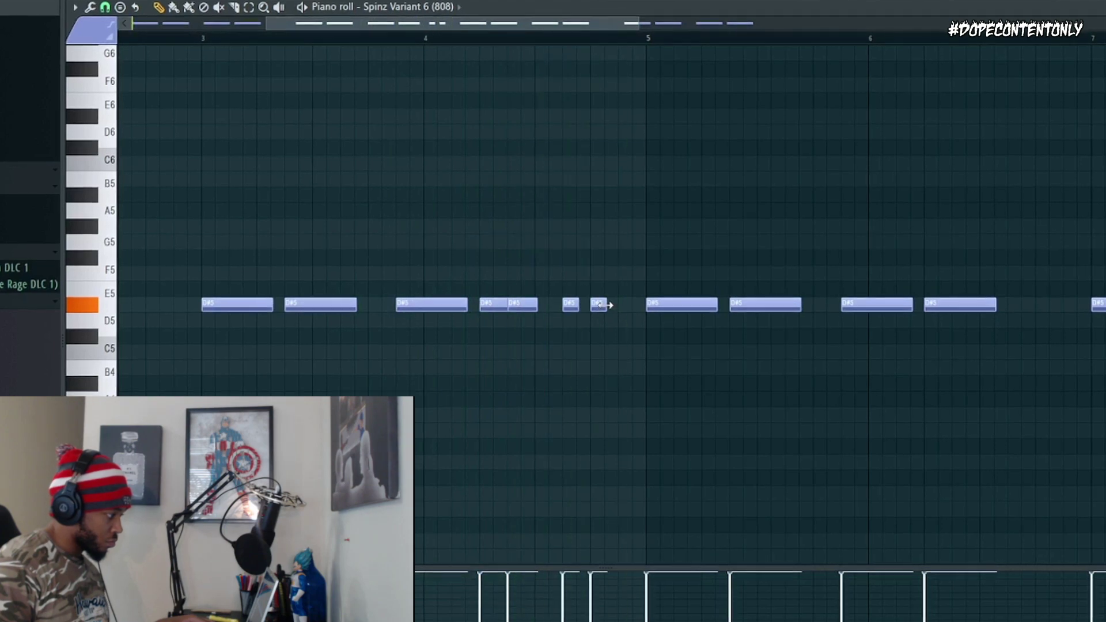
pyautogui.click(621, 305)
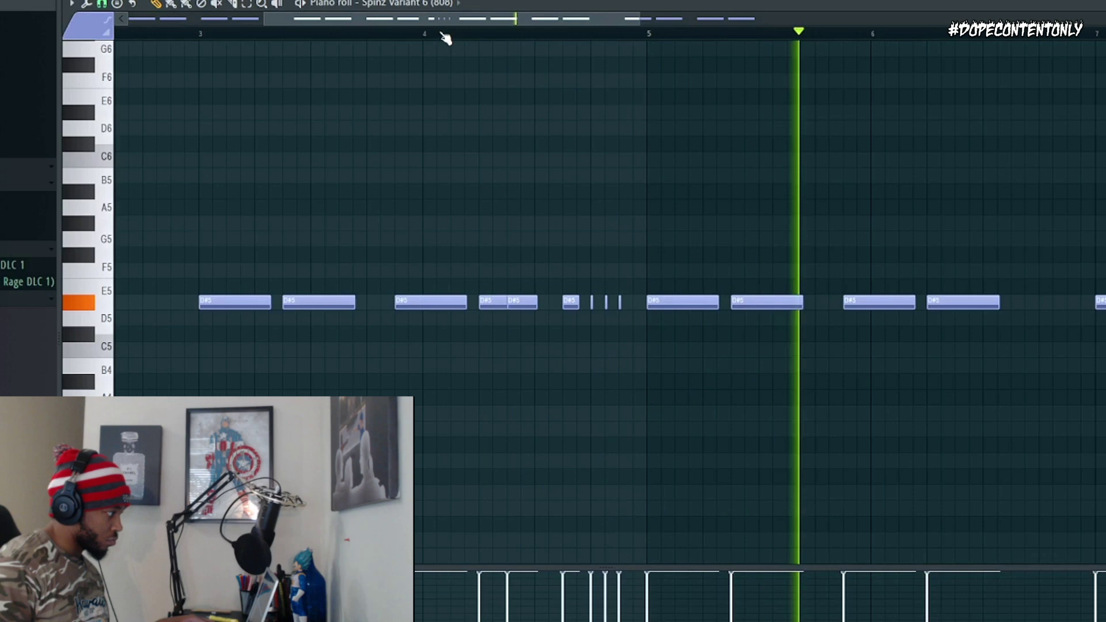
pyautogui.press('space')
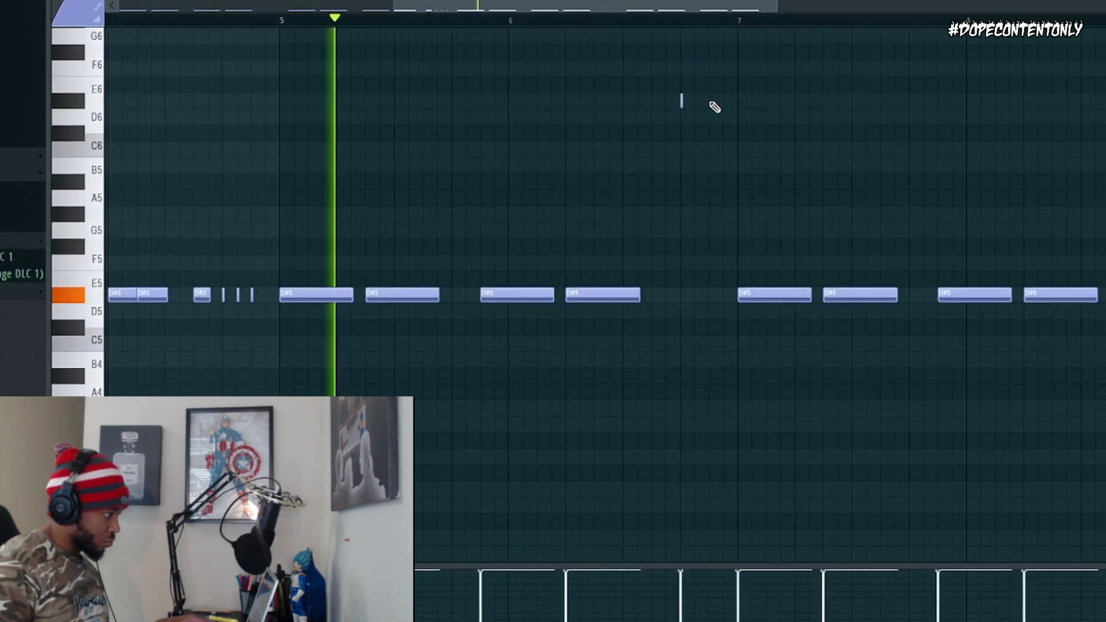
# - Complete a group of four short D#6 808 notes at the end of bar 6
pyautogui.keyDown('ctrl'); pyautogui.scroll(2, 714, 72); pyautogui.keyUp('ctrl')
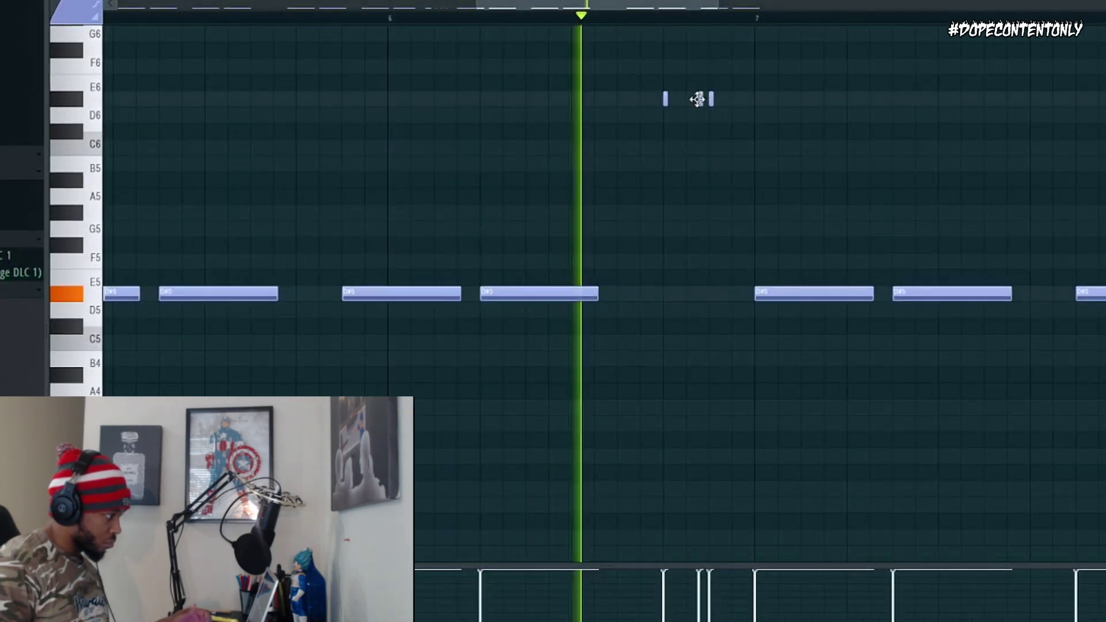
pyautogui.click(745, 98)
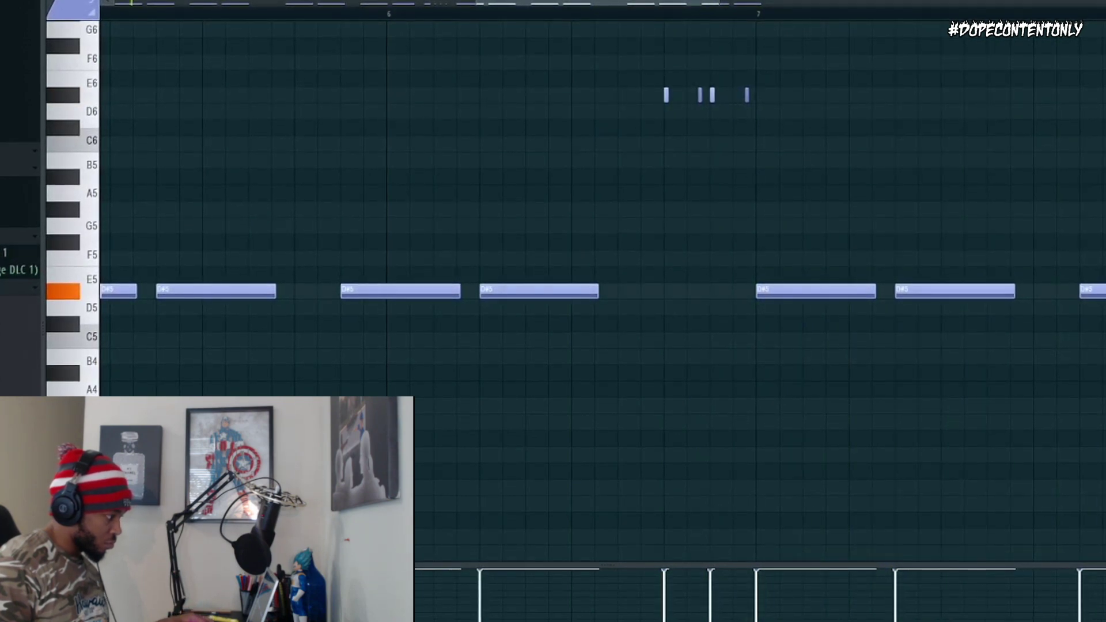
pyautogui.hscroll(3, 585, 8)
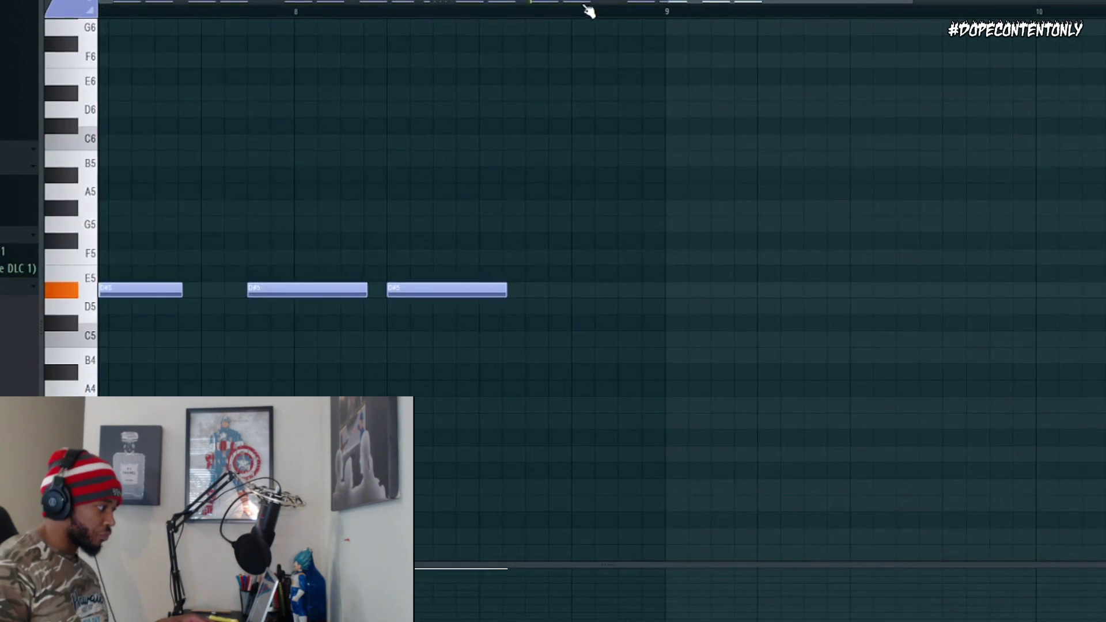
# - Play through the 808 pattern and shift the last D#5 note in bar 8 about one beat forward
pyautogui.keyDown('ctrl'); pyautogui.scroll(-2, 581, 15); pyautogui.keyUp('ctrl')
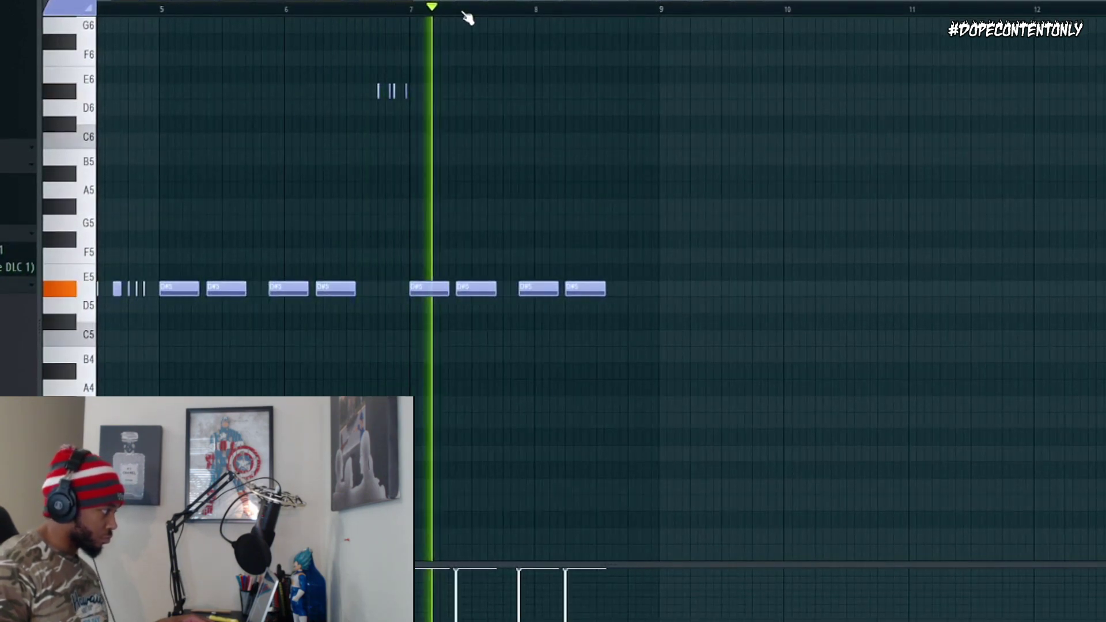
pyautogui.scroll(2, 468, 18)
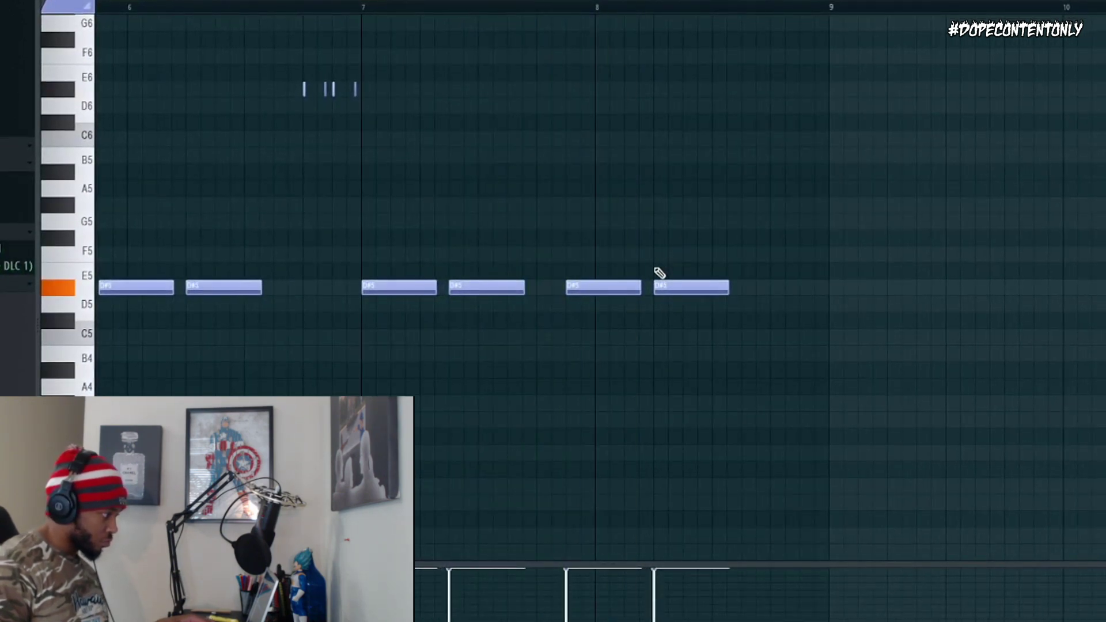
pyautogui.moveTo(583, 1); pyautogui.dragTo(303, 1)
pyautogui.click(668, 2)
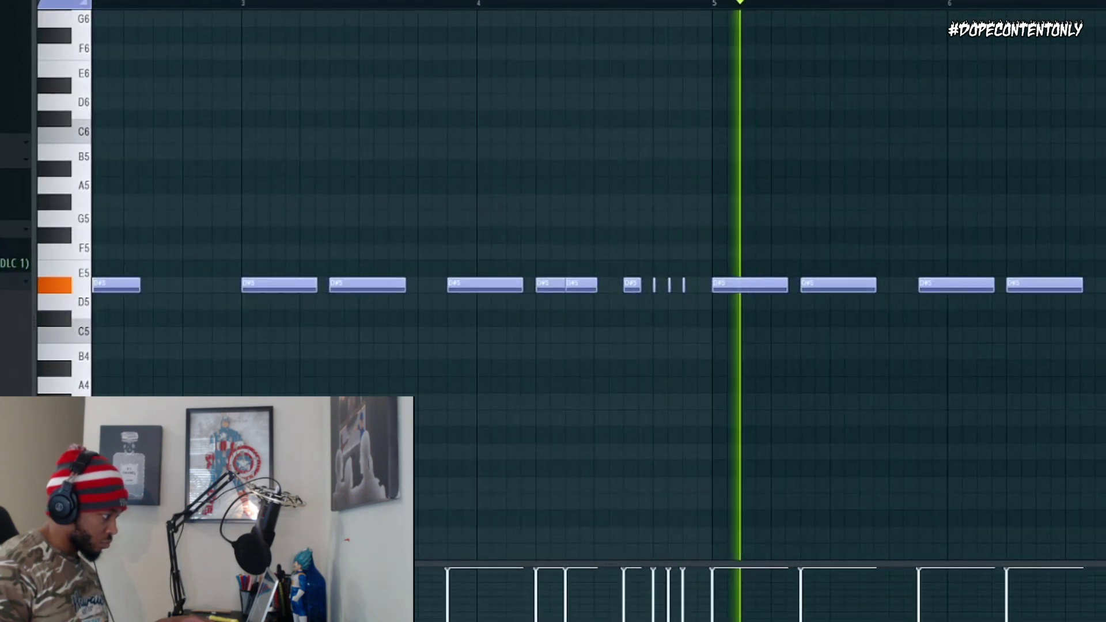
pyautogui.moveTo(547, 1); pyautogui.dragTo(706, 2)
pyautogui.moveTo(891, 282); pyautogui.dragTo(953, 283)
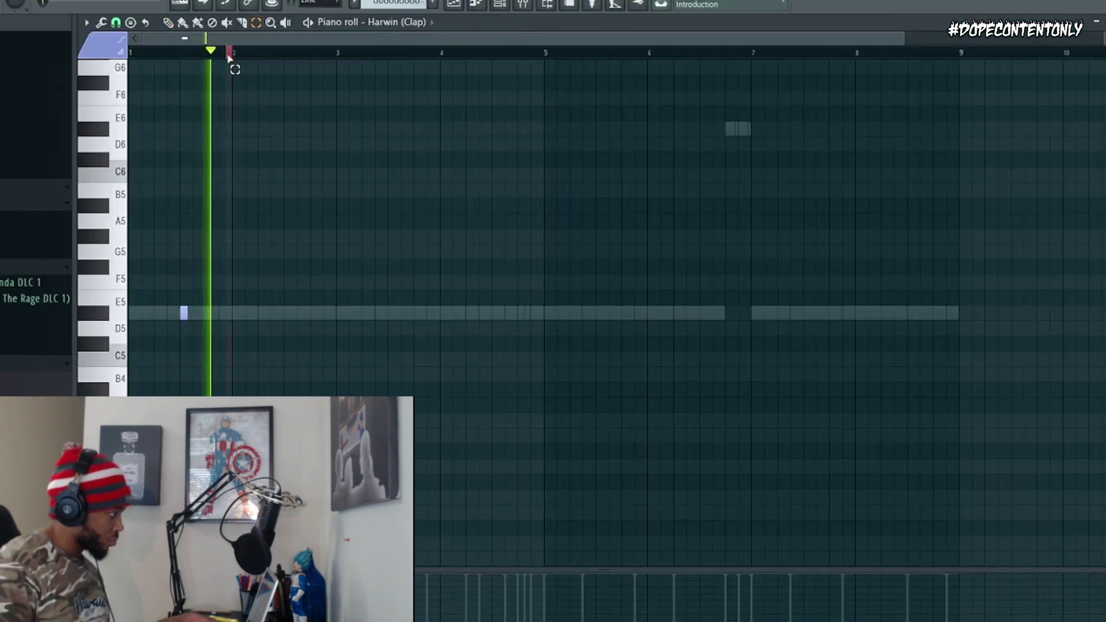
# - Repeat the one-bar clap pattern seven times to fill bars 2 through 8
pyautogui.hotkey('ctrl', 'b')
pyautogui.hotkey('ctrl', 'b')
pyautogui.hotkey('ctrl', 'b')
pyautogui.hotkey('ctrl', 'b')
pyautogui.hotkey('ctrl', 'b')
pyautogui.hotkey('ctrl', 'b')
pyautogui.hotkey('ctrl', 'b')
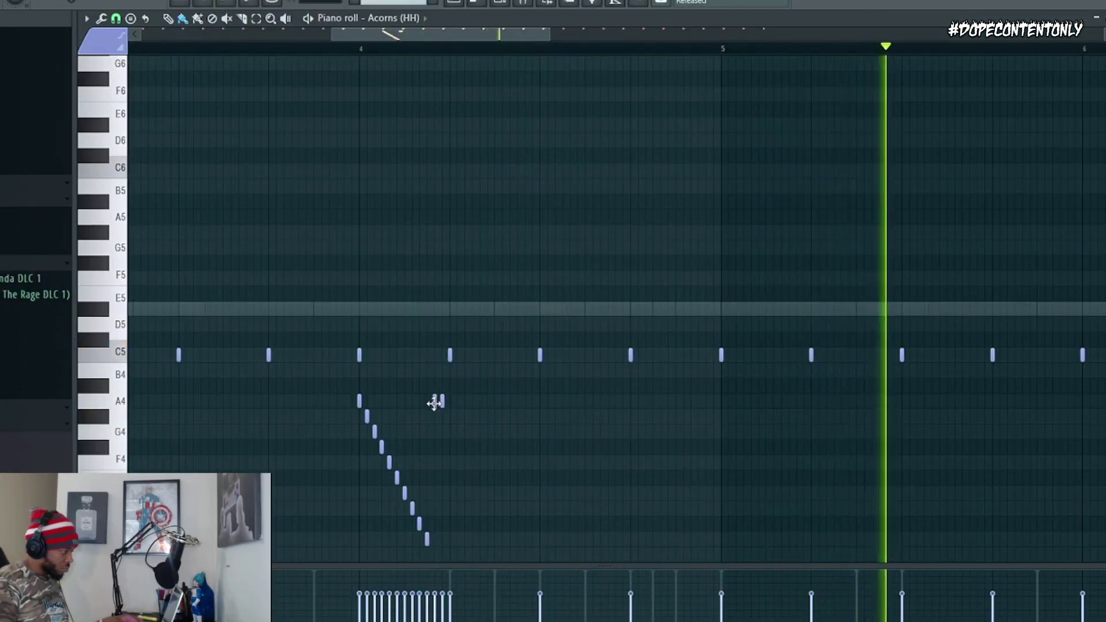
# - Move the last two notes of the bar 4 hi-hat roll to B3 and A#3 to complete its descent, and play it back
pyautogui.moveTo(435, 400); pyautogui.dragTo(435, 556)
pyautogui.moveTo(443, 402); pyautogui.dragTo(444, 427)
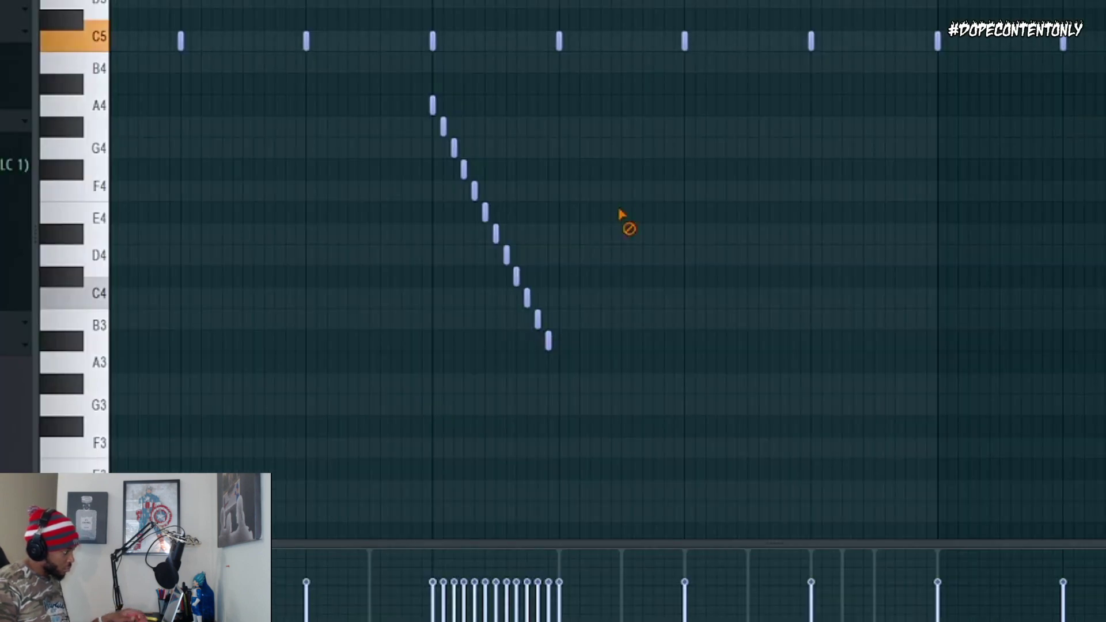
pyautogui.press('space')
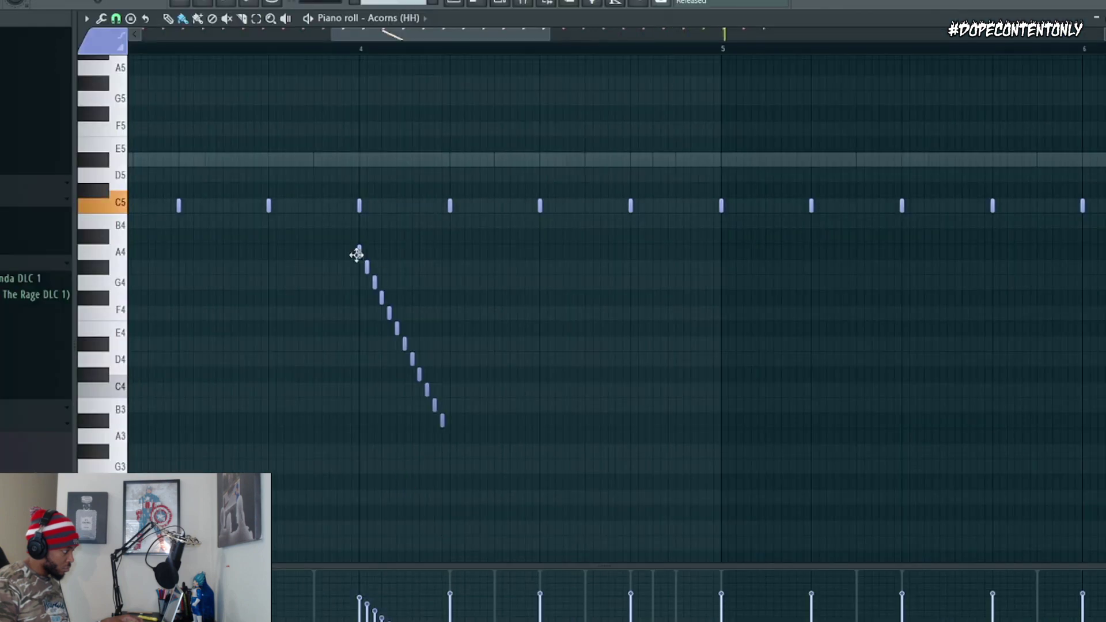
pyautogui.moveTo(356, 254); pyautogui.dragTo(541, 481)
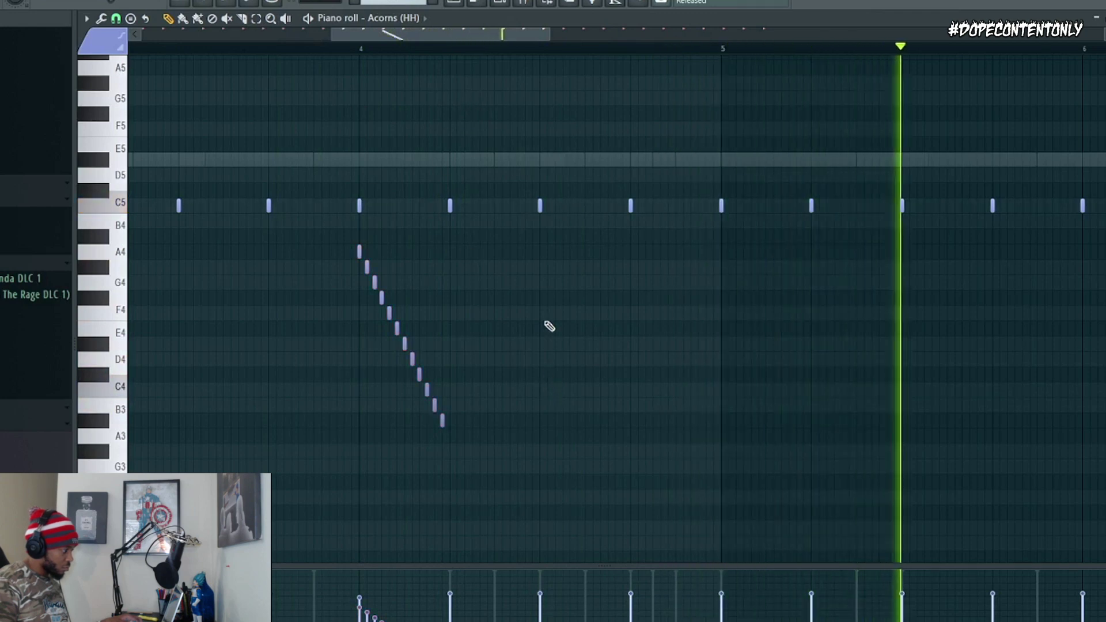
pyautogui.hotkey('ctrl', 'd')
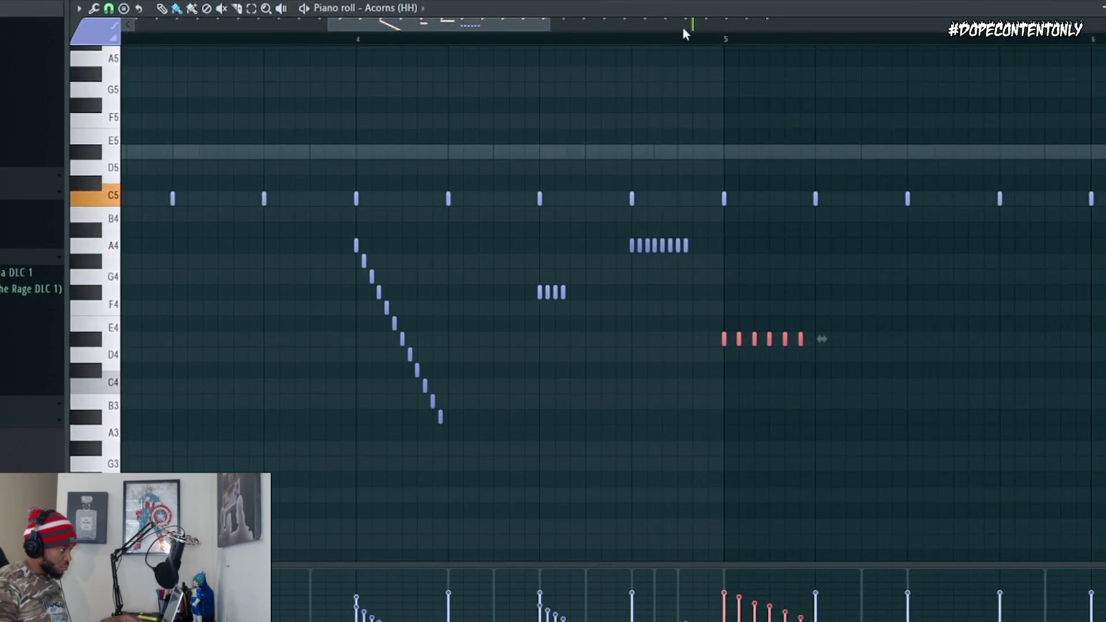
# - Paint a three-note A#4 hi-hat roll on beat 3 of bar 1 and add two C5 notes after the bar's first hit
pyautogui.moveTo(510, 27); pyautogui.dragTo(119, 36)
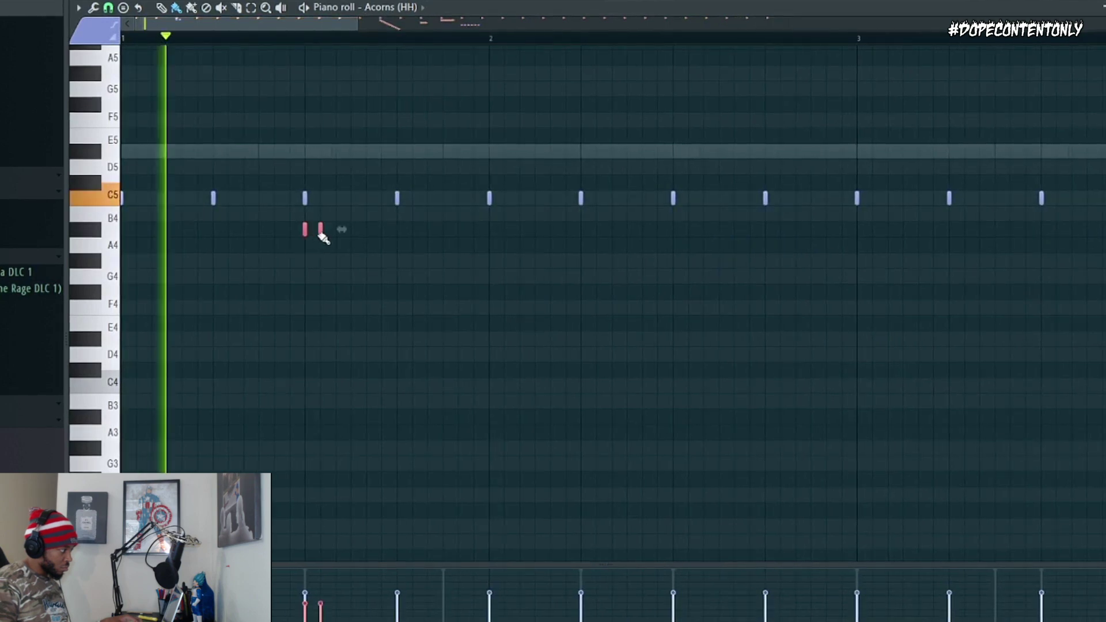
pyautogui.moveTo(317, 238); pyautogui.dragTo(334, 234)
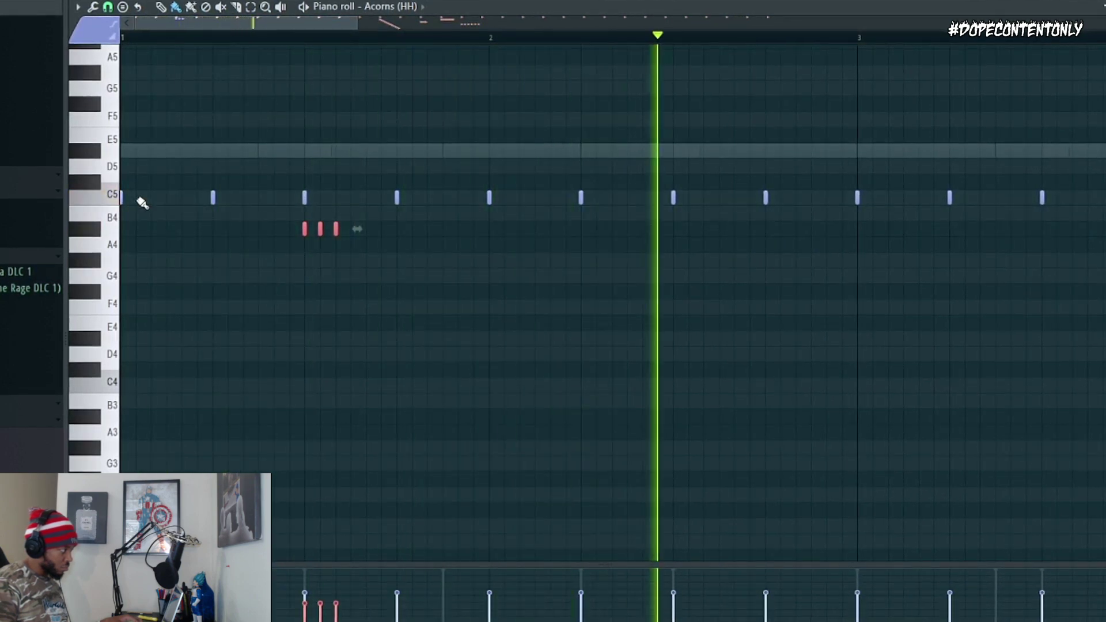
pyautogui.click(107, 6)
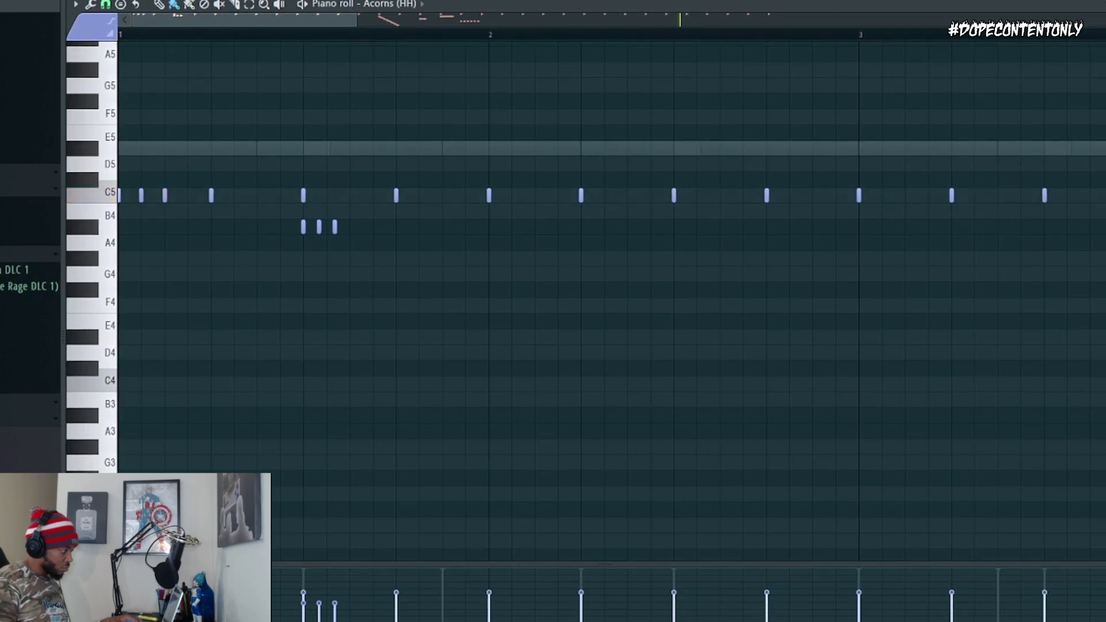
# - Set the snap to 1/2 step and add a C5 hi-hat note between the first two hits of bar 1
pyautogui.scroll(-4, 569, 35)
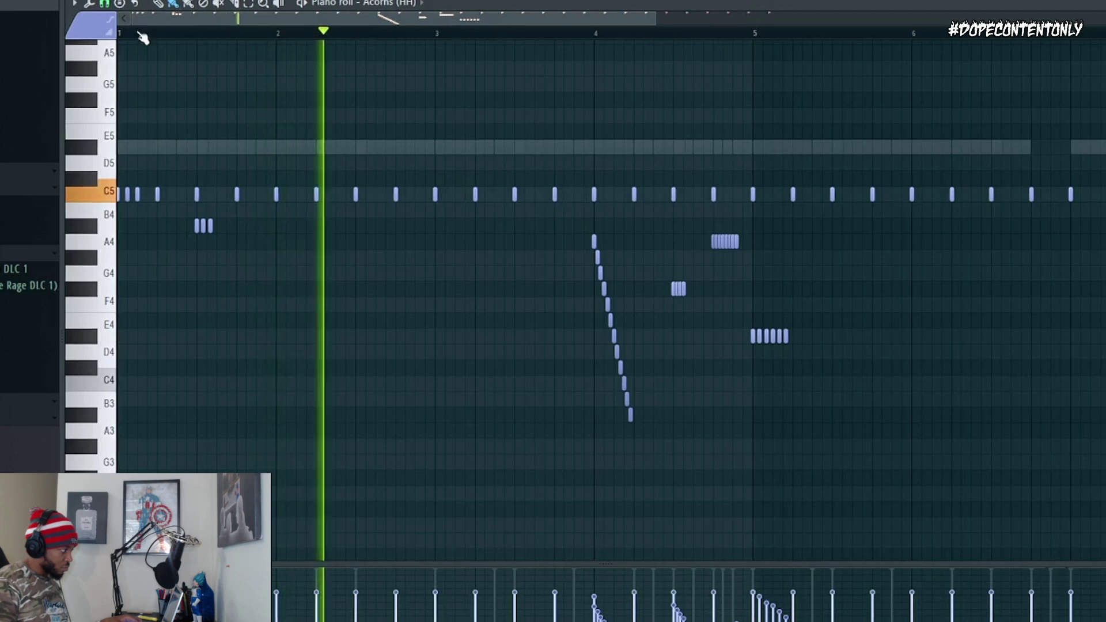
pyautogui.scroll(4, 131, 39)
pyautogui.scroll(2, 132, 39)
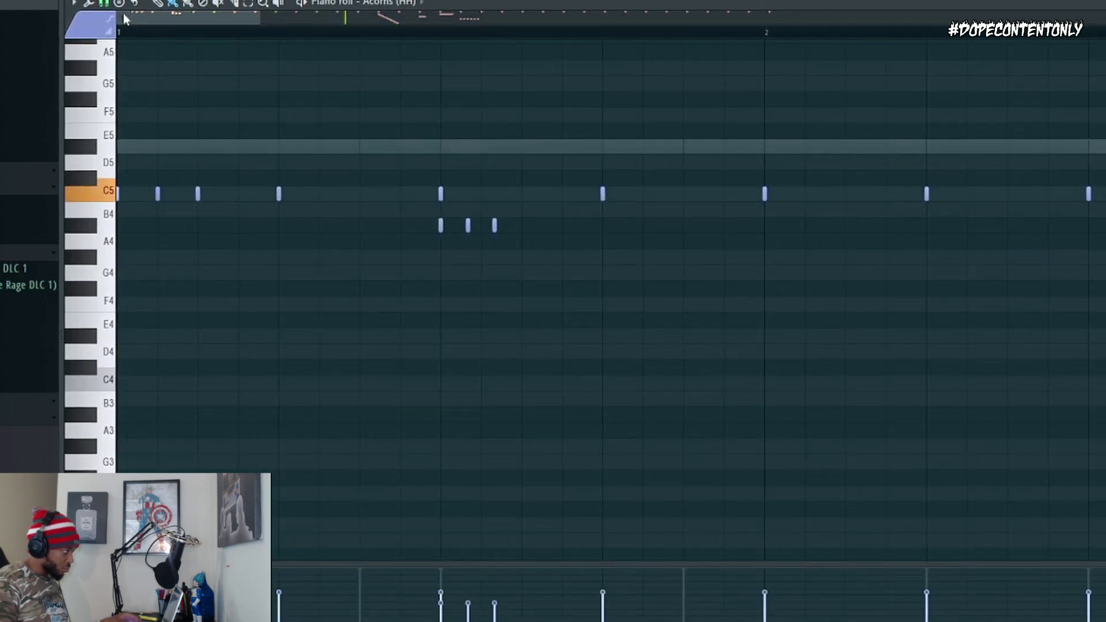
pyautogui.click(104, 3)
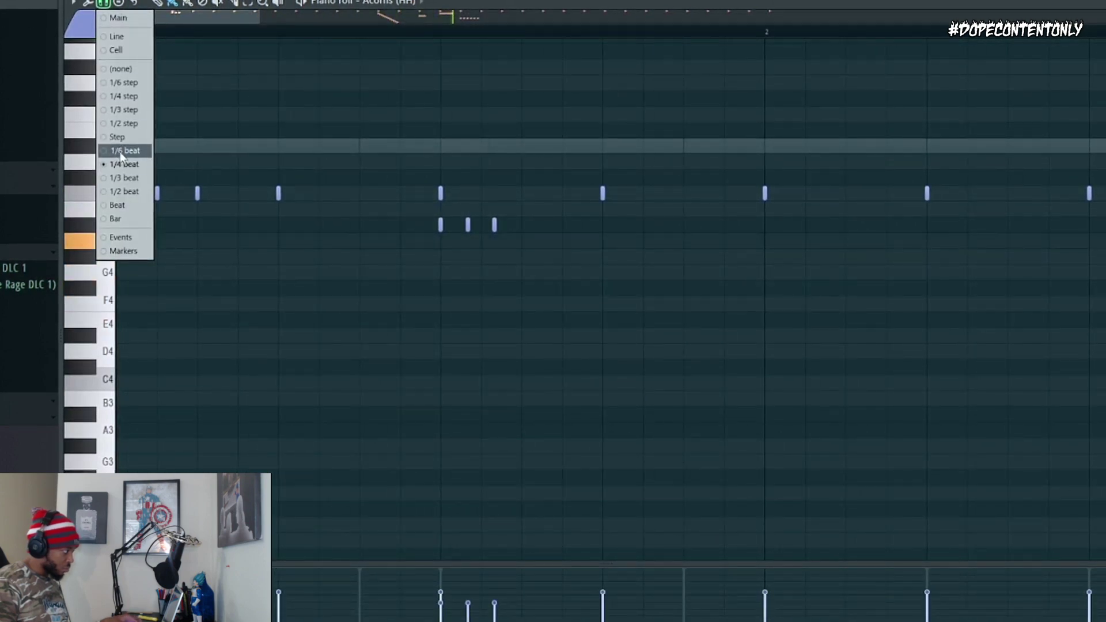
pyautogui.click(191, 274)
pyautogui.press('space')
pyautogui.press('space')
pyautogui.press('space')
pyautogui.press('space')
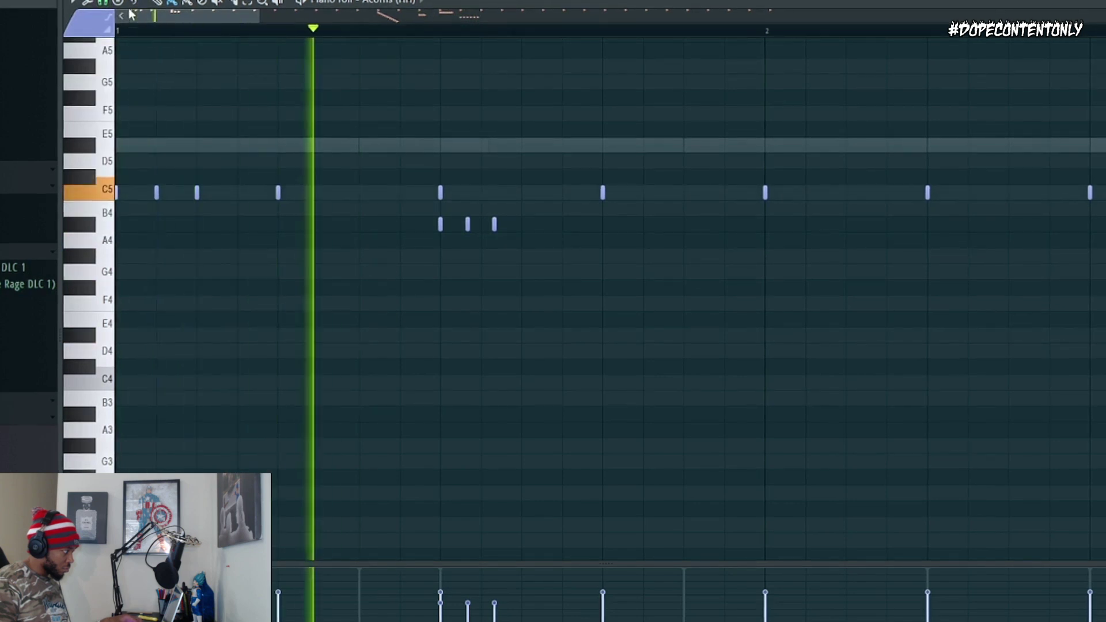
pyautogui.click(101, 3)
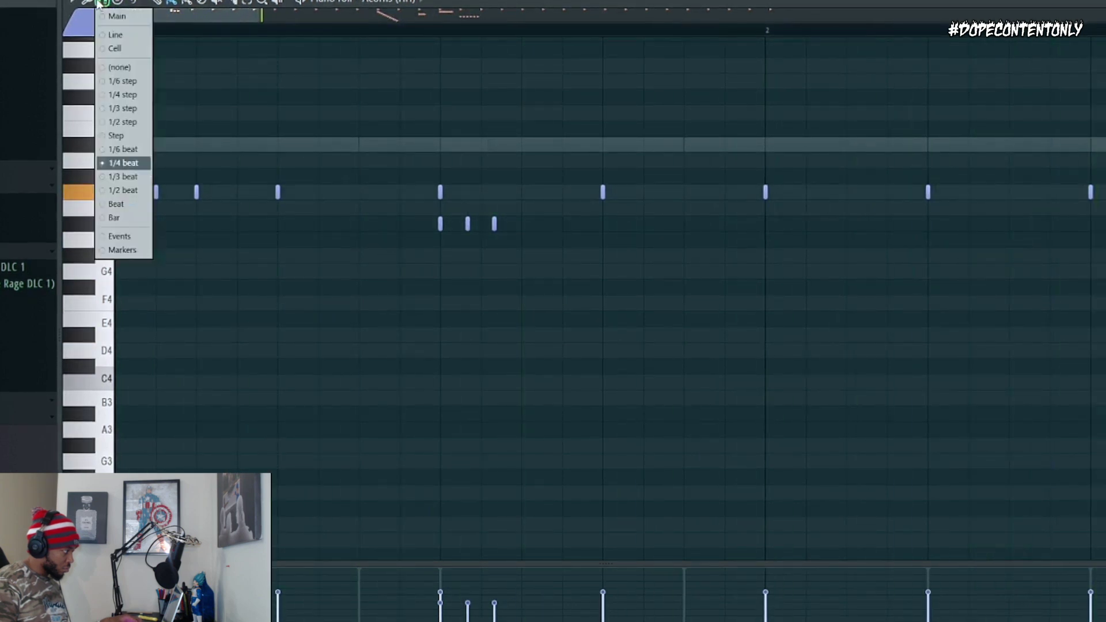
pyautogui.click(122, 121)
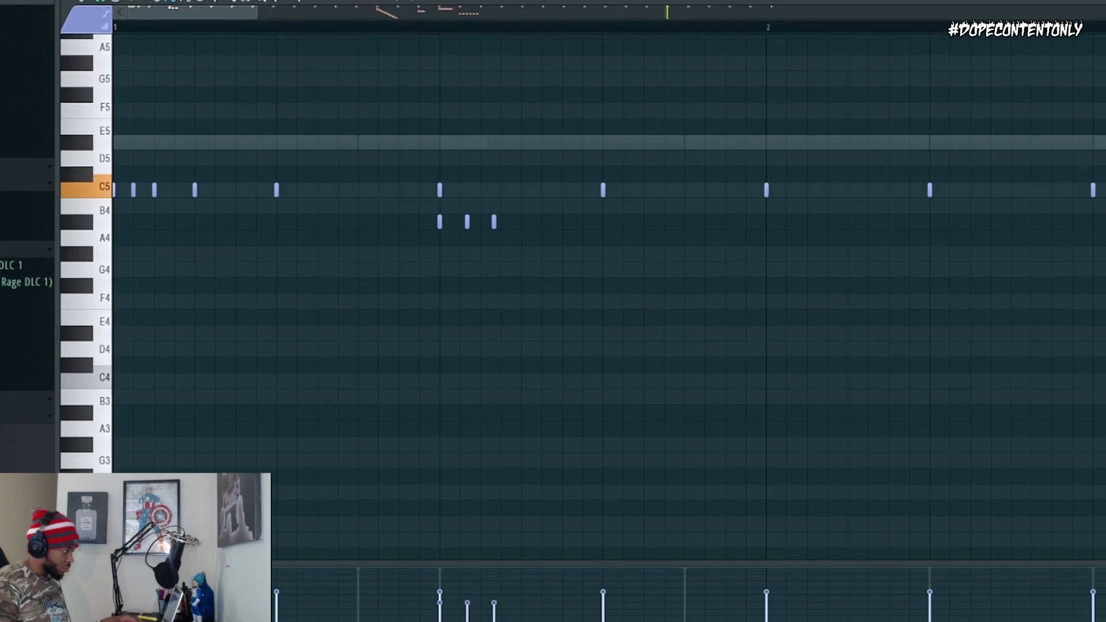
# - Add two closely spaced C5 hi-hat notes right after the first hit of bar 7
pyautogui.scroll(-8, 340, 28)
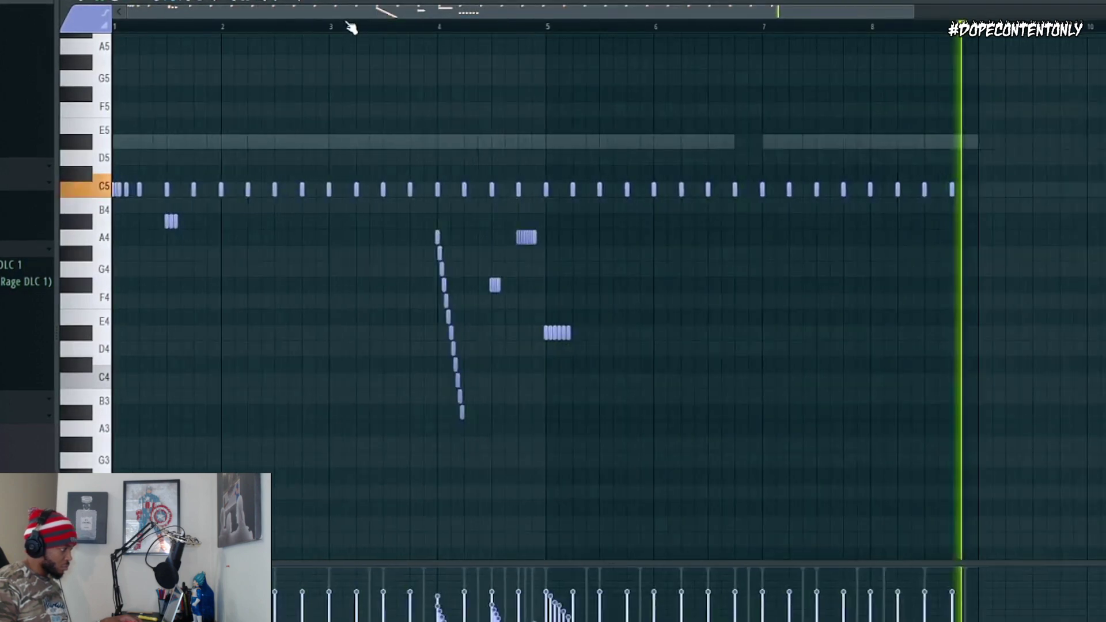
pyautogui.scroll(7, 795, 26)
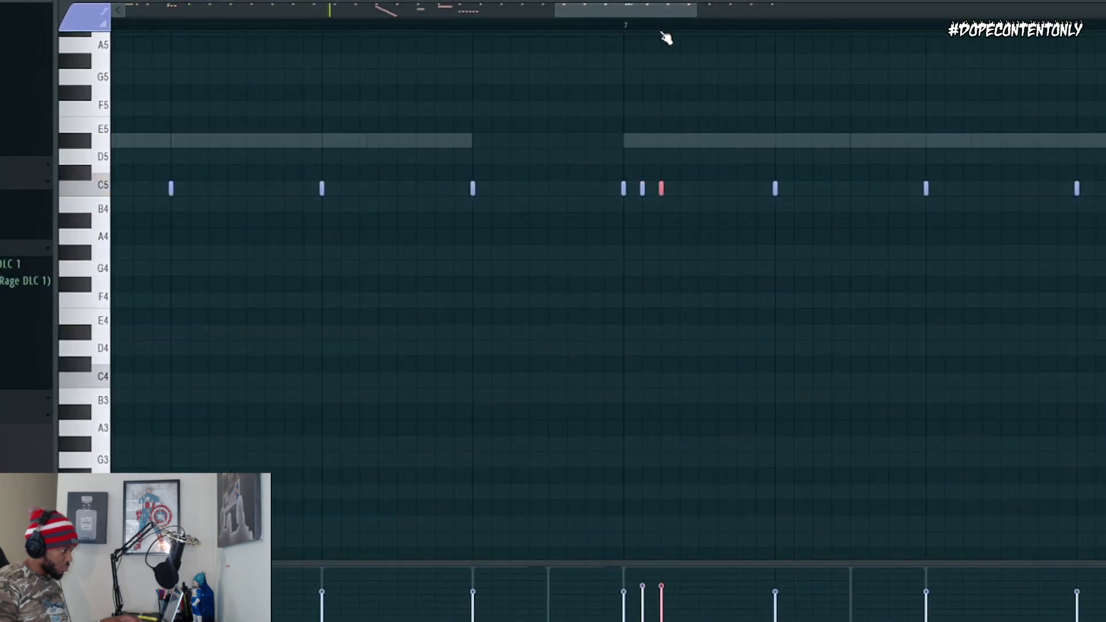
pyautogui.scroll(-7, 667, 33)
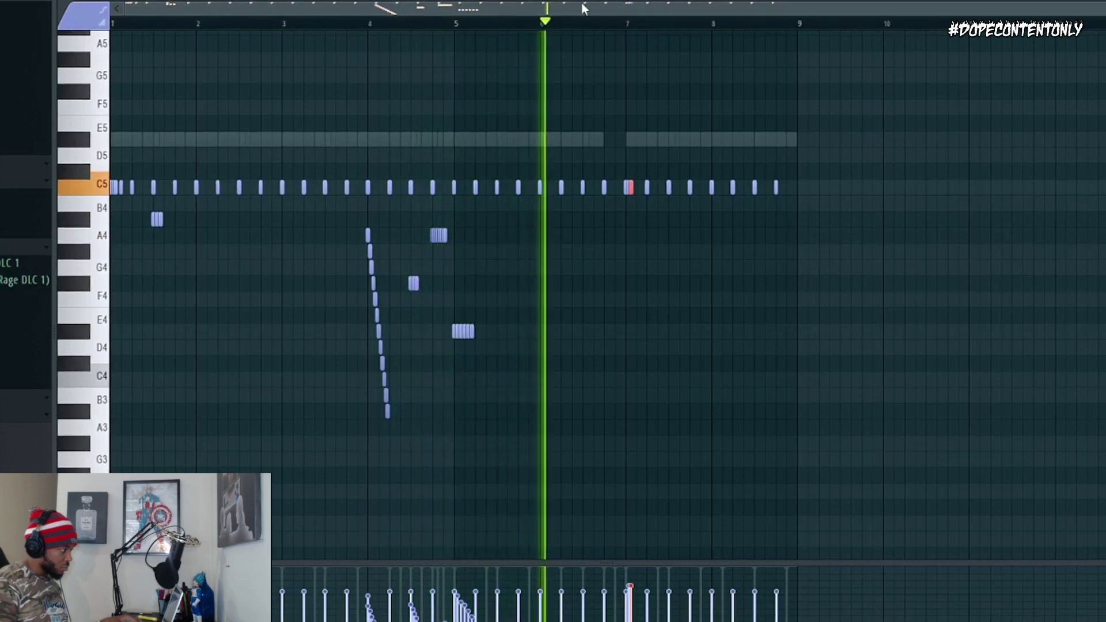
# - Paint a five-note F#4 hi-hat roll on beat 2 of bar 6 with falling velocities
pyautogui.press('space')
pyautogui.scroll(6, 579, 23)
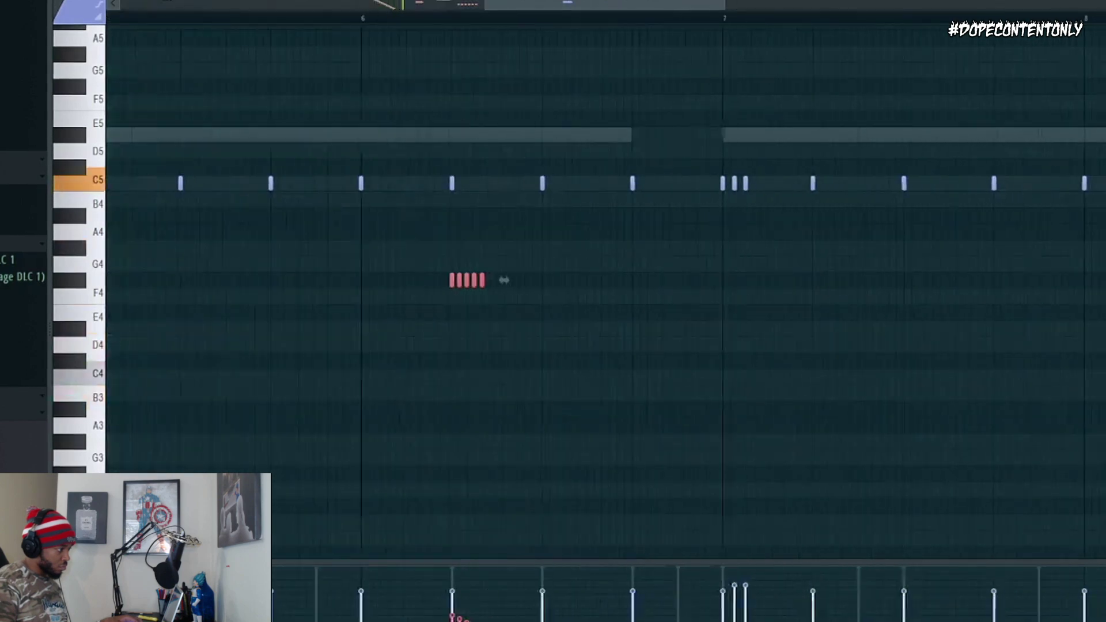
pyautogui.scroll(2, 861, 370)
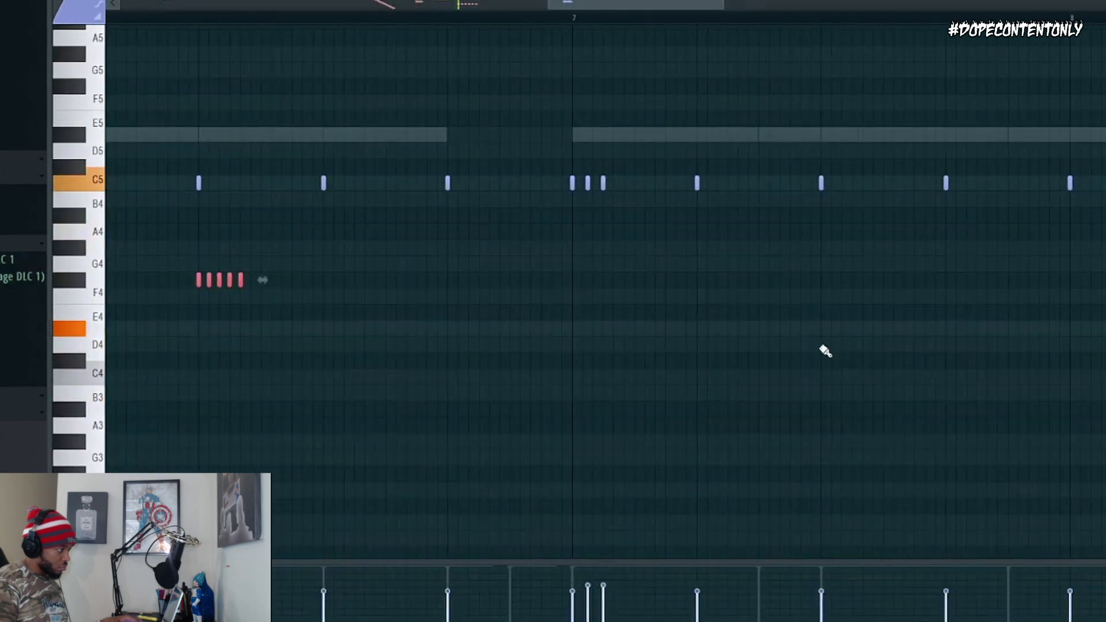
# - Add a C#4 hi-hat roll with falling velocities on beat 3 of bar 7 and an E4 roll with rising velocities on beat 4 of bar 8
pyautogui.moveTo(823, 612); pyautogui.dragTo(887, 621)
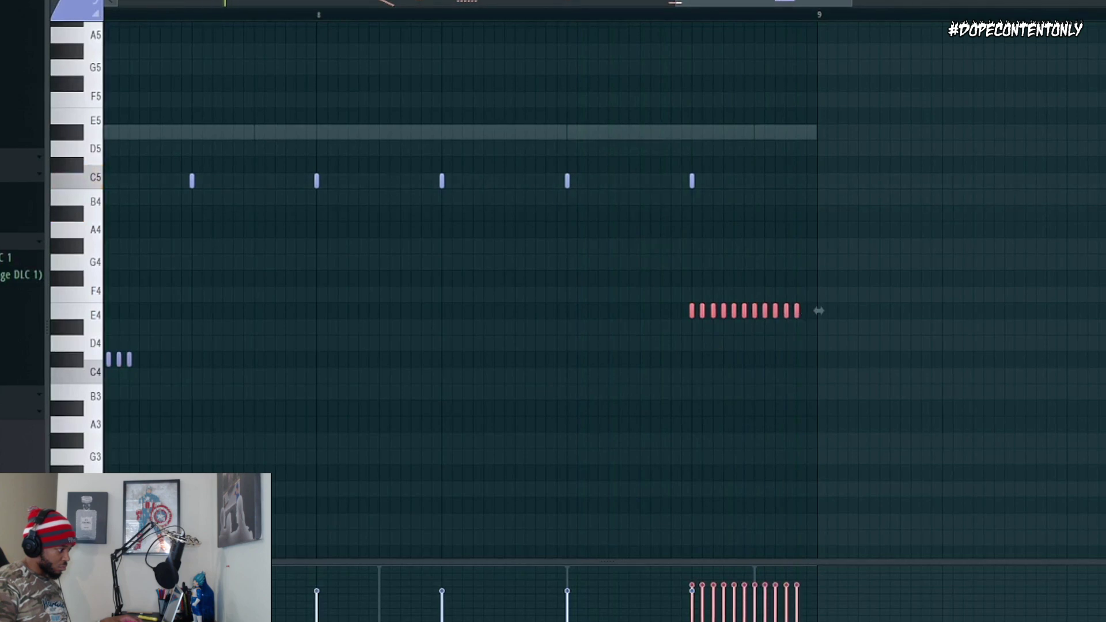
pyautogui.keyDown('ctrl'); pyautogui.rightClick(892, 27); pyautogui.keyUp('ctrl')
pyautogui.keyDown('ctrl'); pyautogui.click(810, 252); pyautogui.keyUp('ctrl')
pyautogui.click(1102, 175)
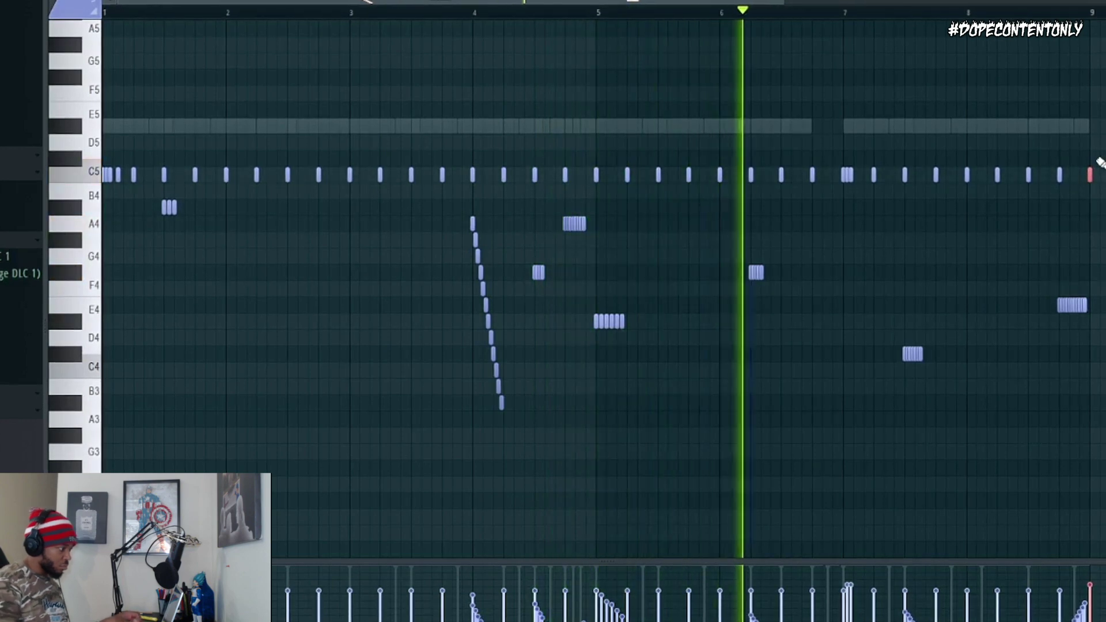
pyautogui.rightClick(1091, 175)
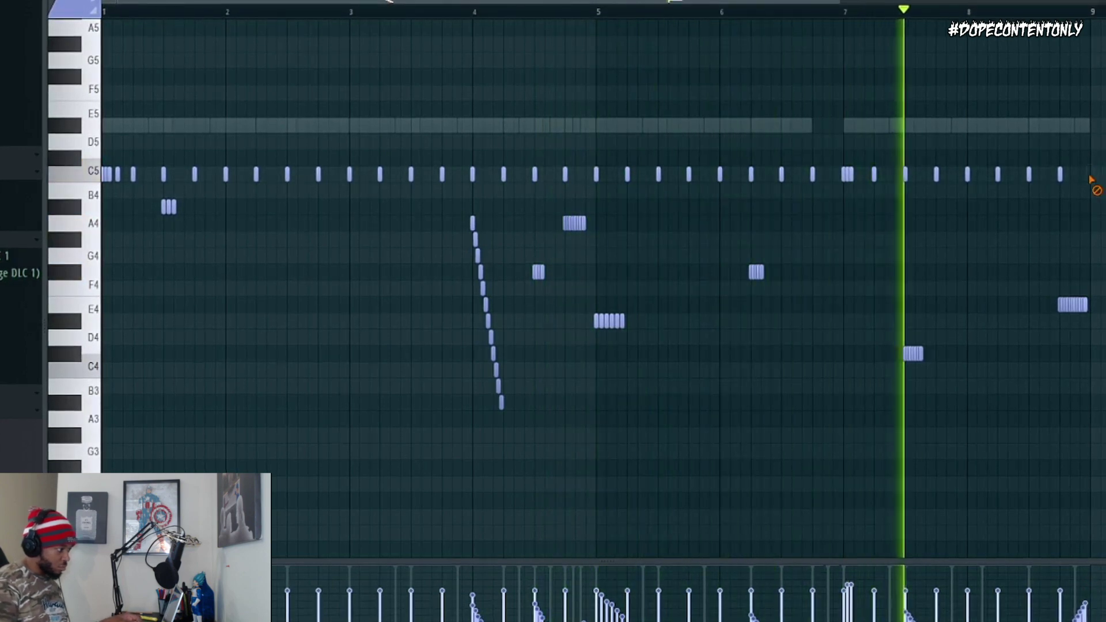
pyautogui.click(1095, 174)
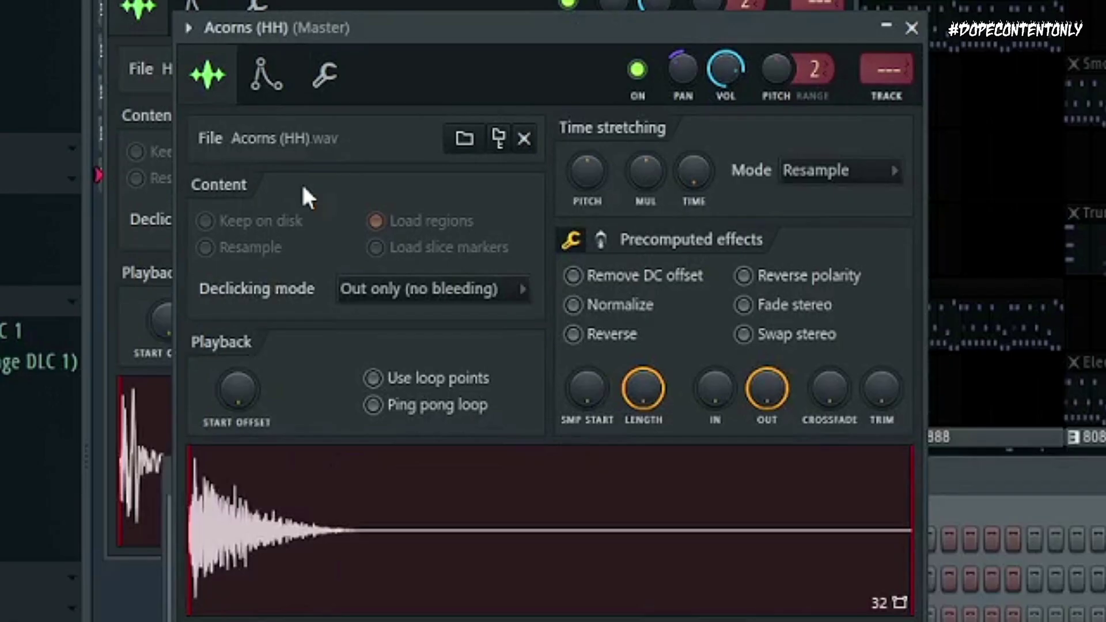
# - Place a C5 UMP-45 snare note near the start of bar 4 and a C5 Sanders snare note near the end of bar 8
pyautogui.click(330, 80)
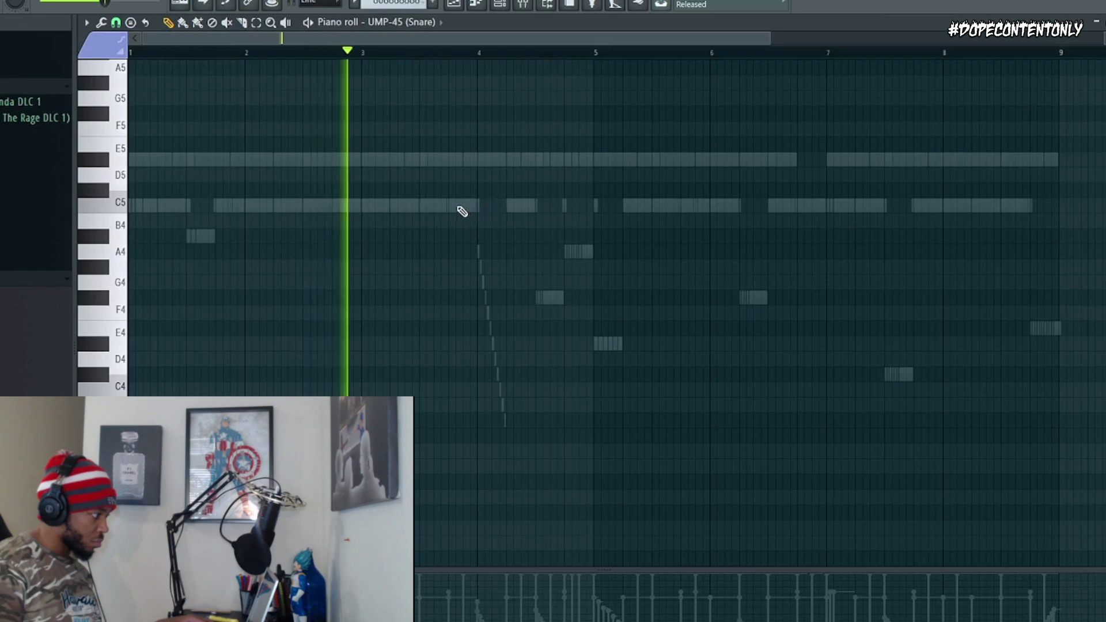
pyautogui.click(492, 206)
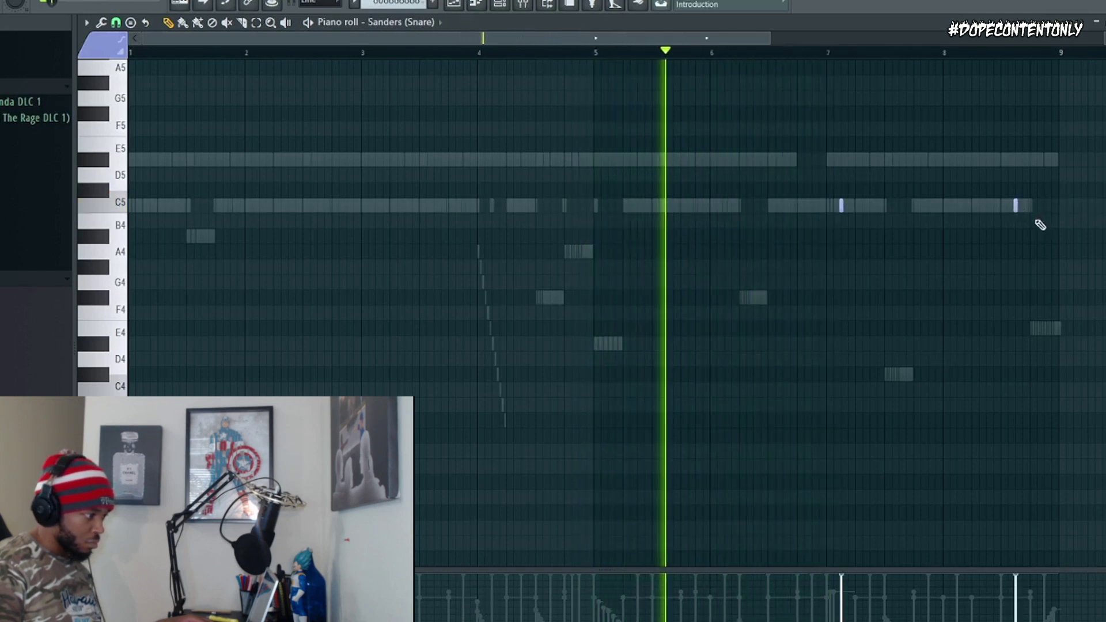
pyautogui.click(1044, 206)
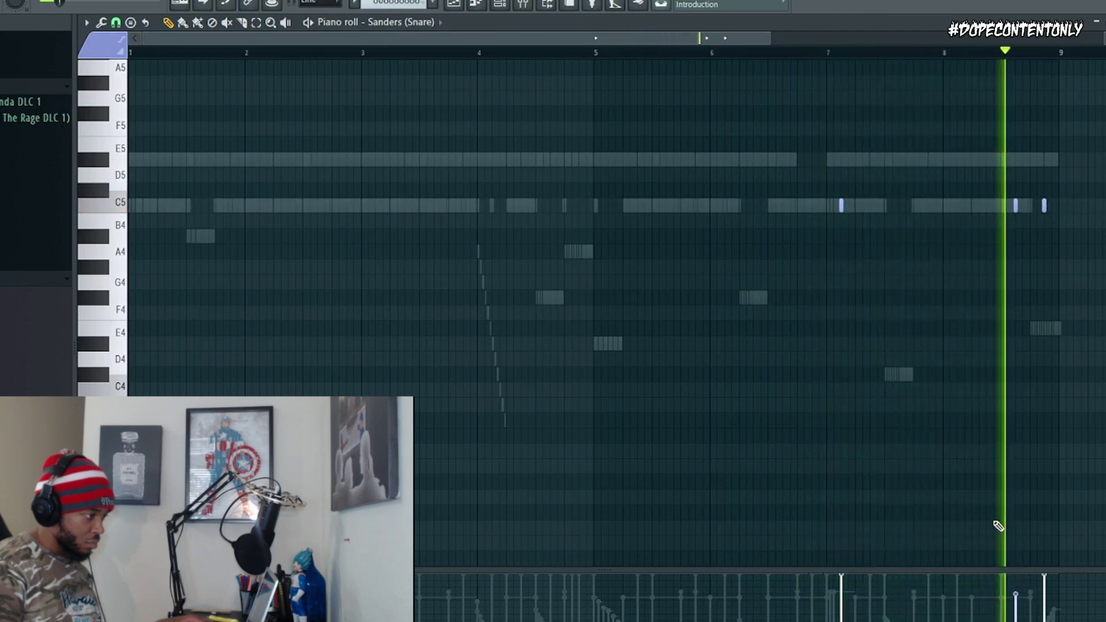
pyautogui.click(273, 205)
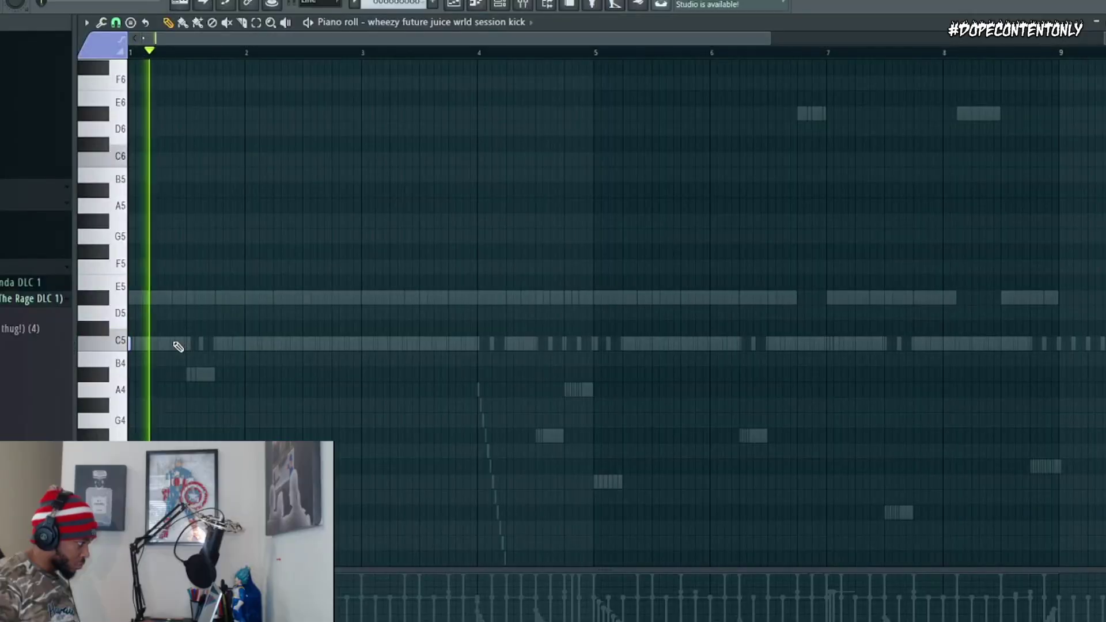
# - Place short C5 kick hits near the end of bar 1, early in bar 2 and at the start of bar 3
pyautogui.click(232, 344)
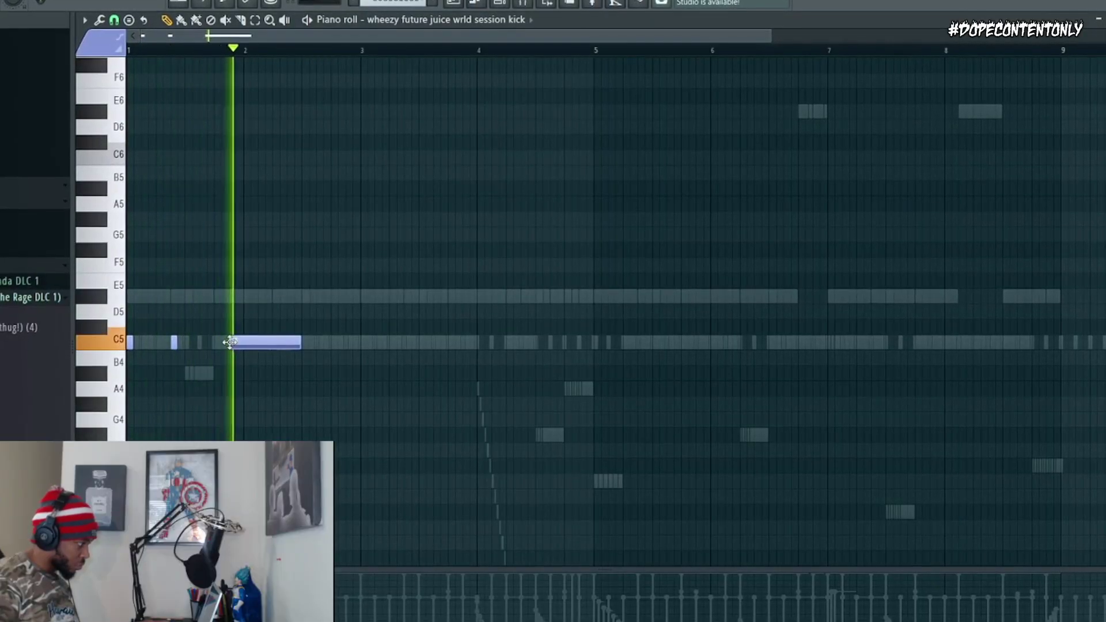
pyautogui.moveTo(274, 344); pyautogui.dragTo(284, 341)
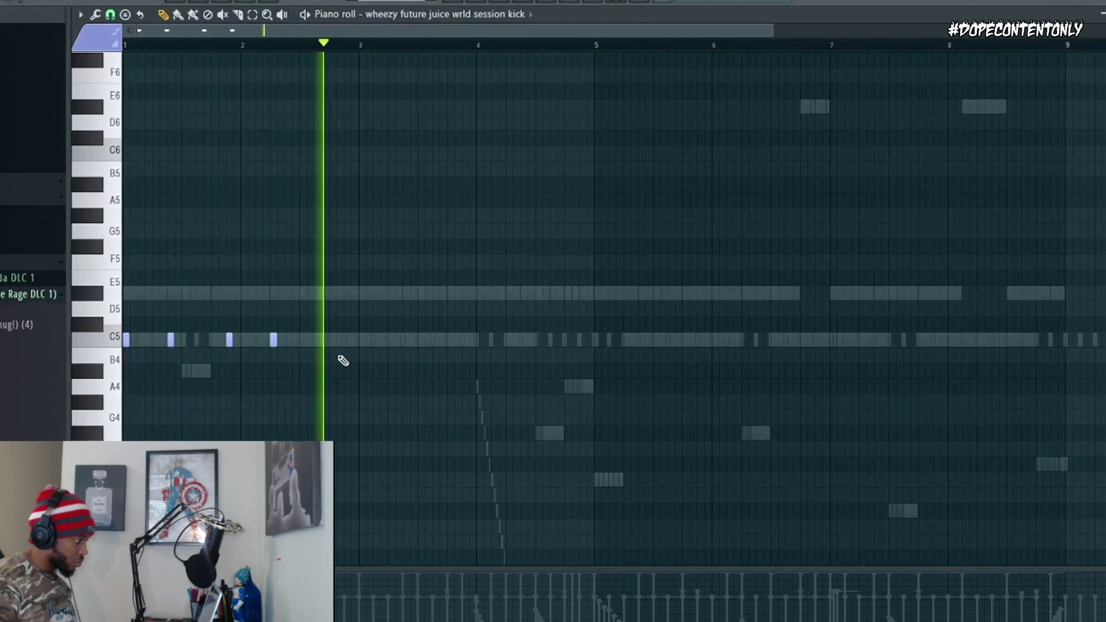
pyautogui.press('space')
pyautogui.press('space')
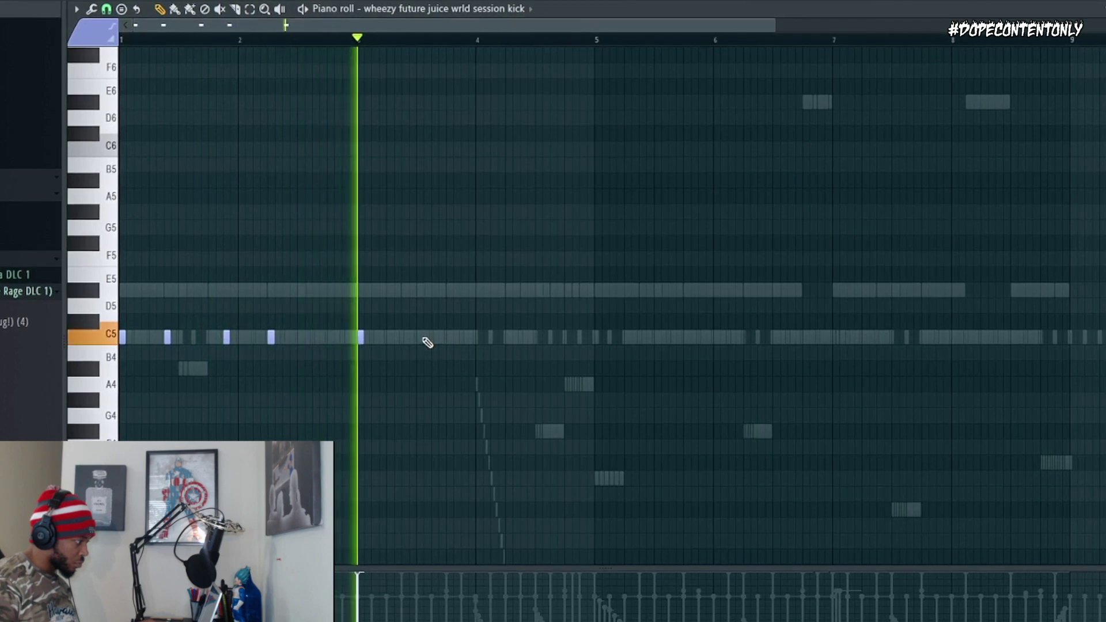
# - Add short C5 kick hits mid-bar 3 and just before bar 4, plus two more within bar 4
pyautogui.click(407, 337)
pyautogui.moveTo(468, 327); pyautogui.dragTo(534, 335)
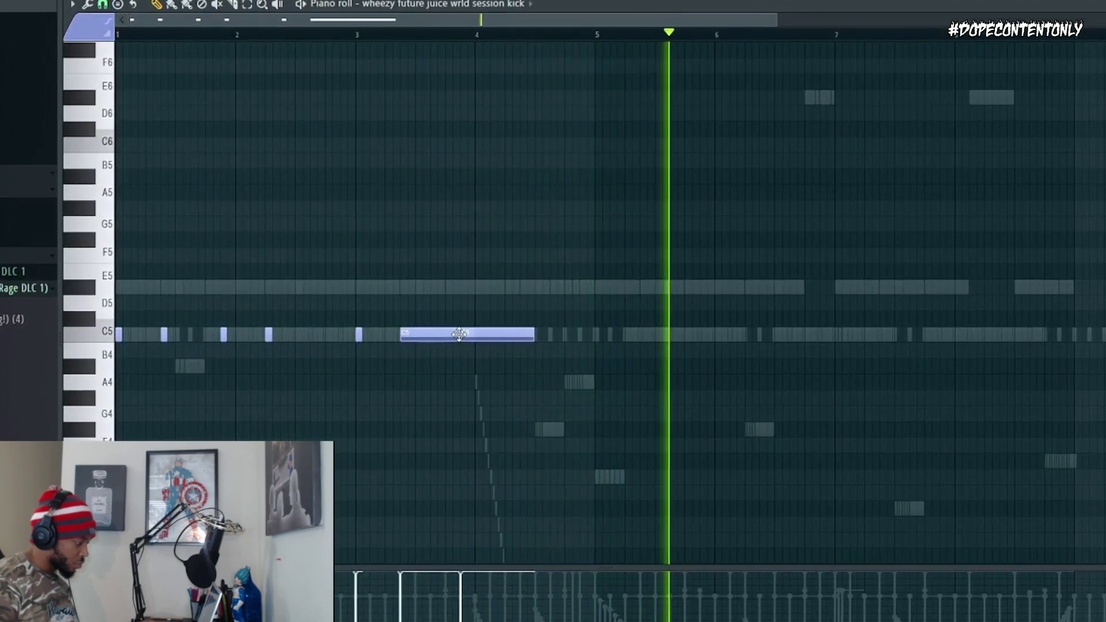
pyautogui.rightClick(459, 335)
pyautogui.click(510, 333)
pyautogui.click(551, 333)
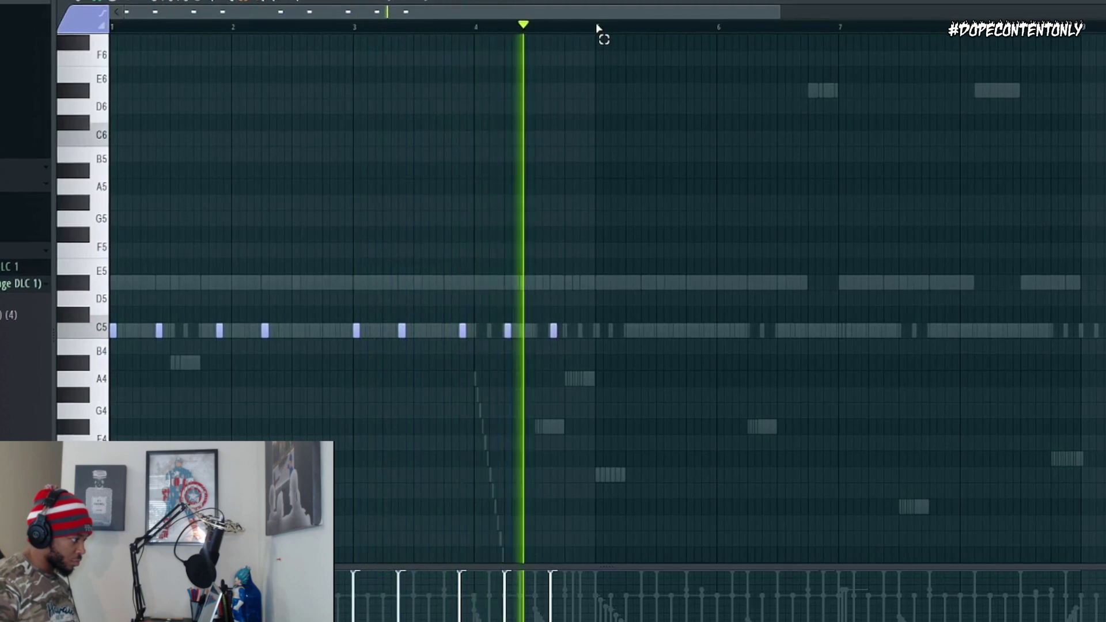
# - Duplicate the kick pattern of bars 1 to 4 into bars 5 to 8 and clear the selection
pyautogui.press('space')
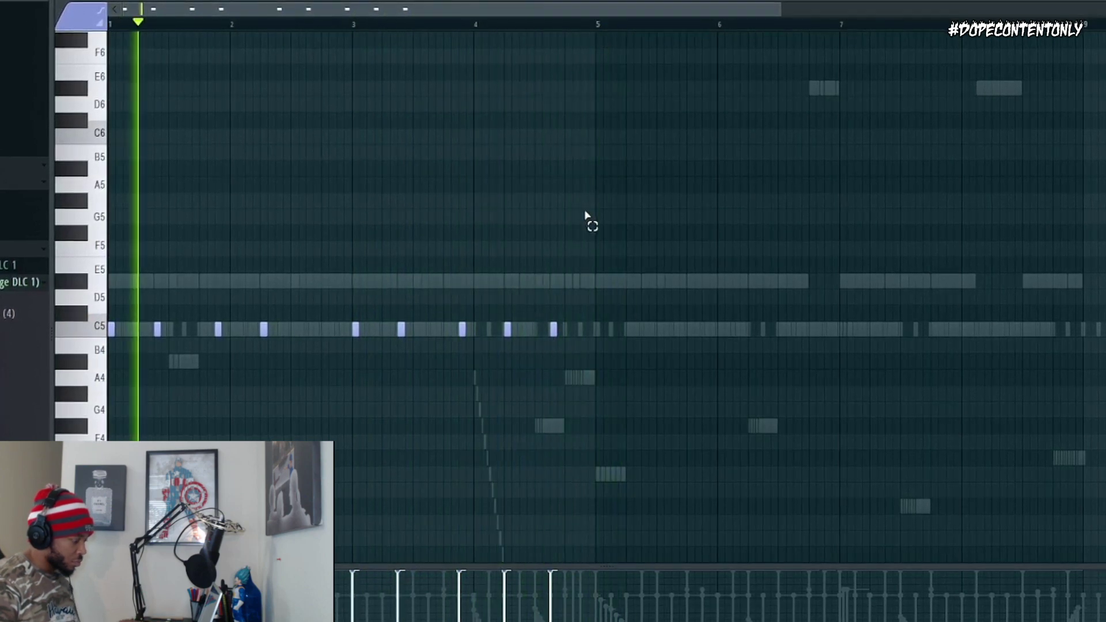
pyautogui.moveTo(597, 24); pyautogui.dragTo(110, 24)
pyautogui.hotkey('ctrl', 'b')
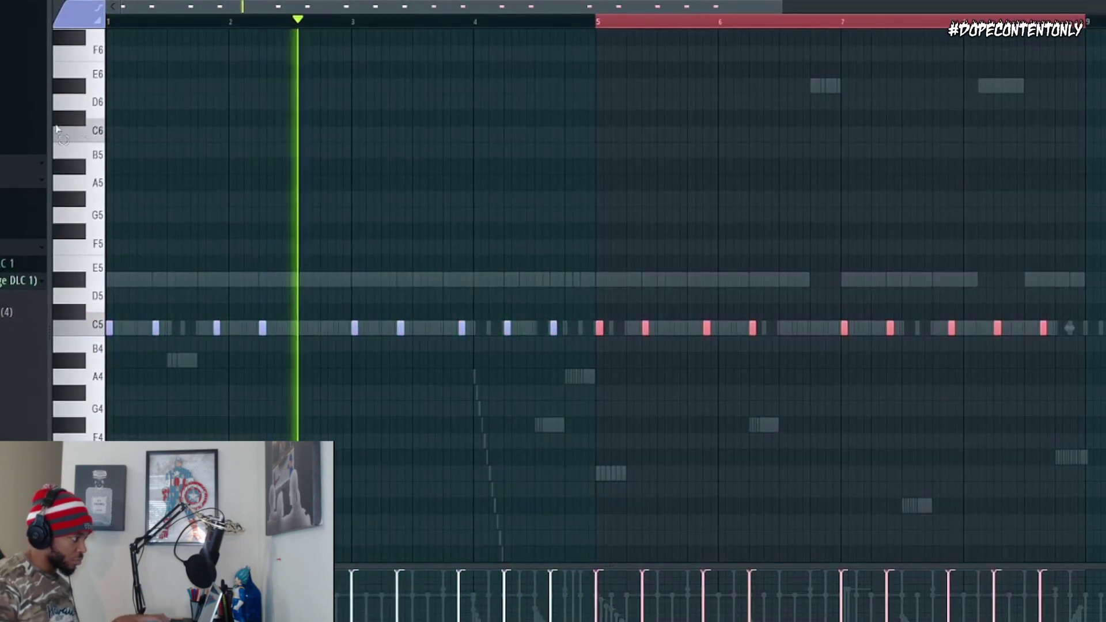
pyautogui.keyDown('ctrl'); pyautogui.click(547, 22); pyautogui.keyUp('ctrl')
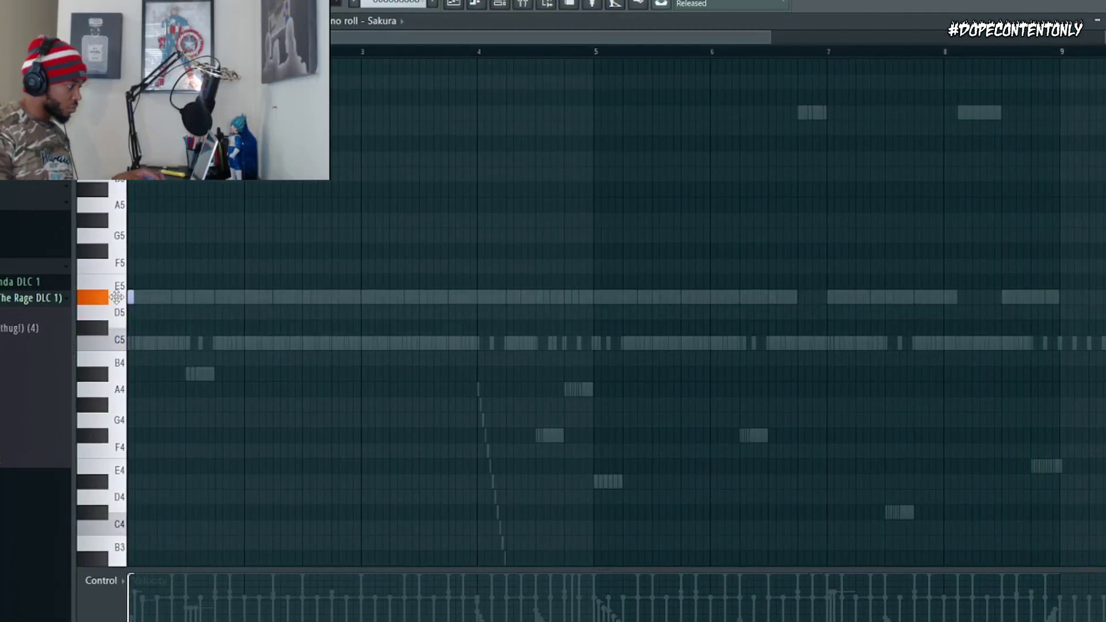
# - Draw a two-bar D#5 Sakura note from the start of bar 1 and transpose it down an octave to D#4
pyautogui.moveTo(131, 295); pyautogui.dragTo(345, 311)
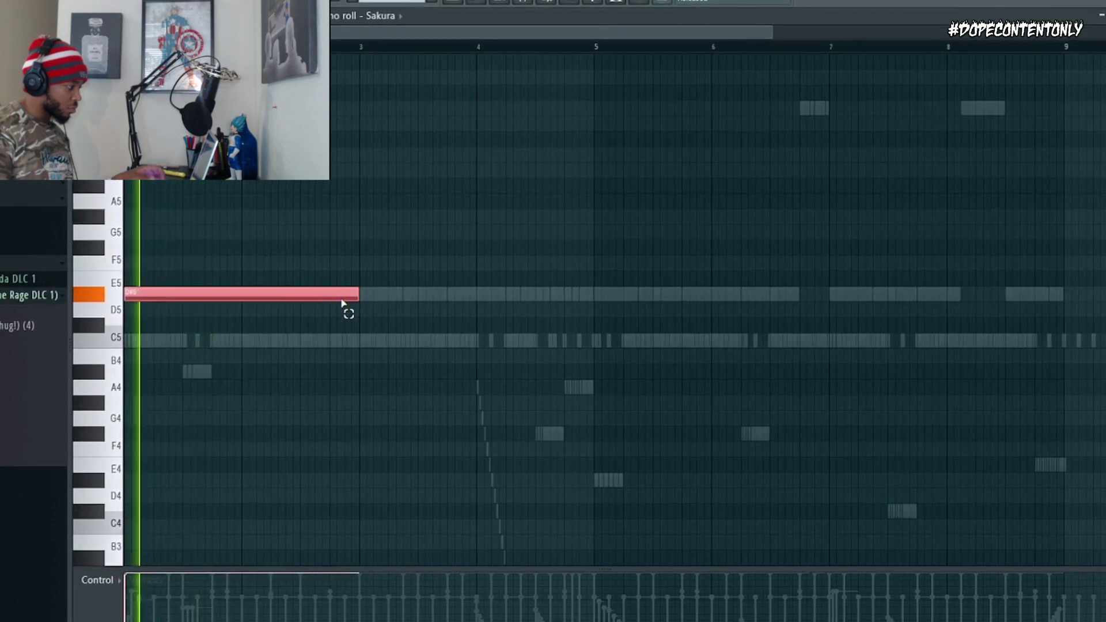
pyautogui.hotkey('ctrl', 'Down')
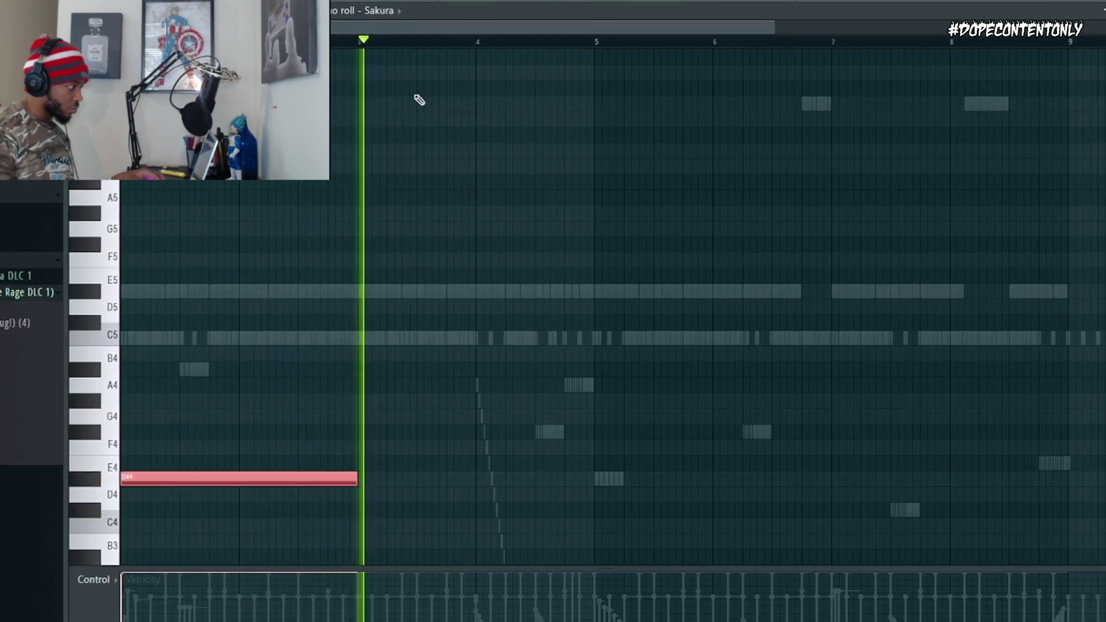
# - Place four descending Sakura notes, B5, A#5, G#5 and F#5, at successive half-beats in the second half of bar 4
pyautogui.scroll(3, 524, 44)
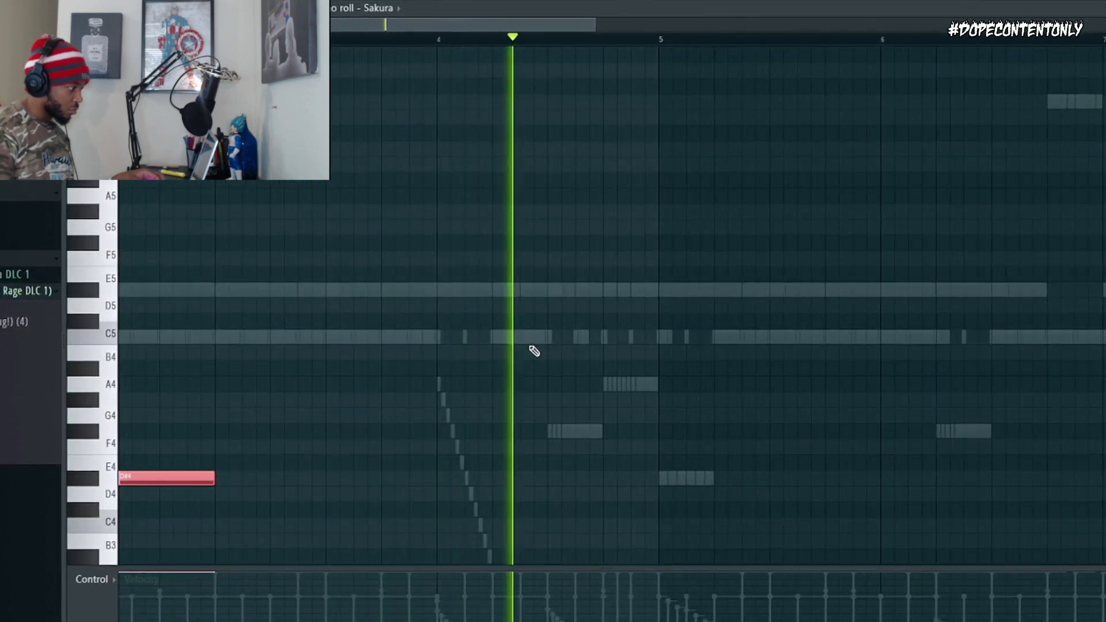
pyautogui.press('space')
pyautogui.click(551, 211)
pyautogui.moveTo(549, 209)
pyautogui.mouseDown()
pyautogui.moveTo(548, 156)
pyautogui.moveTo(581, 184)
pyautogui.moveTo(570, 184)
pyautogui.mouseUp()
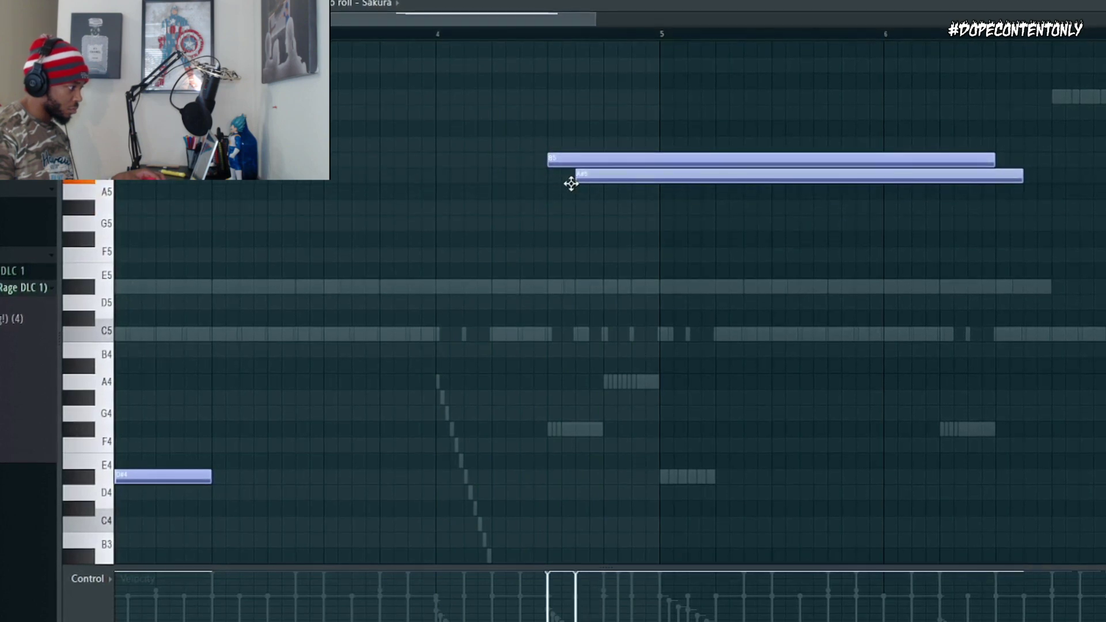
pyautogui.moveTo(613, 244); pyautogui.dragTo(590, 208)
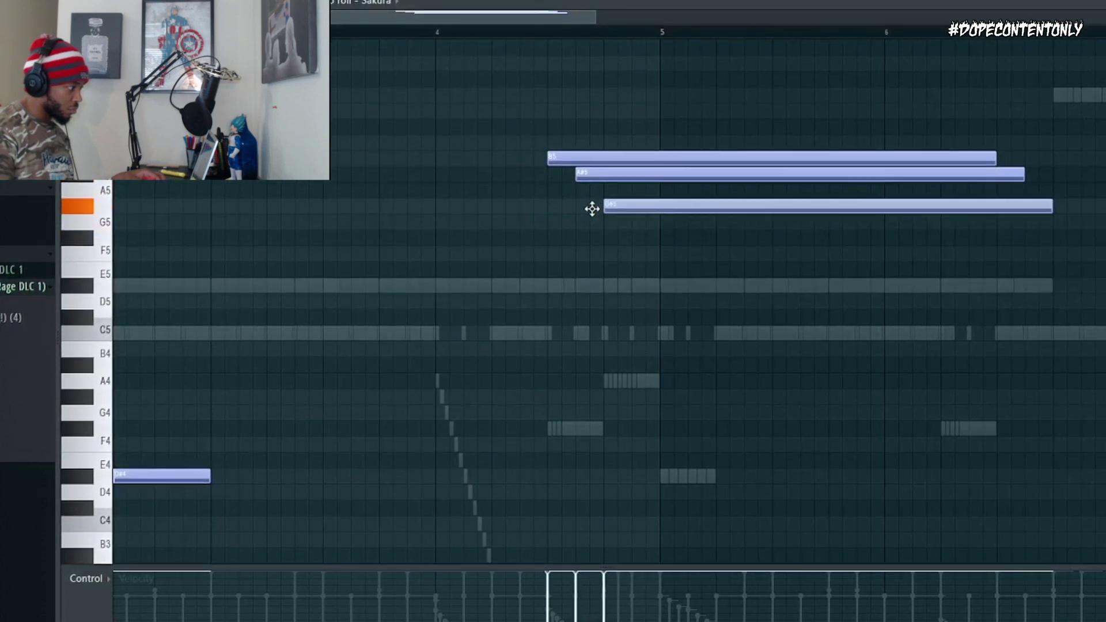
pyautogui.moveTo(637, 249); pyautogui.dragTo(633, 245)
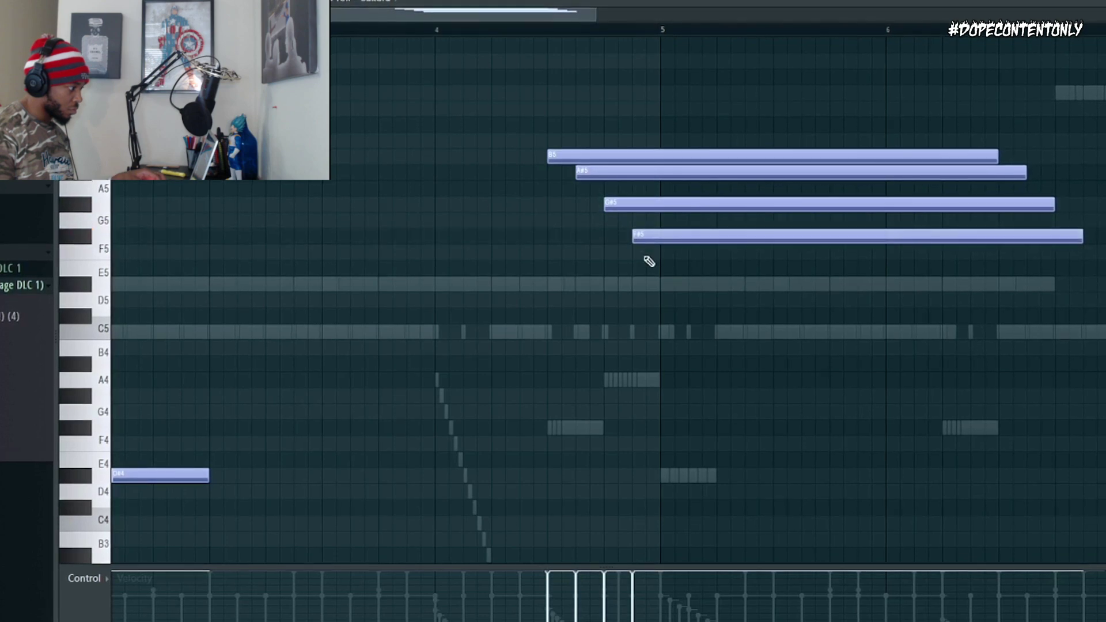
# - Apply legato to the Sakura notes using a temporary E5 note at the start of bar 5, and delete that note
pyautogui.click(662, 266)
pyautogui.hotkey('ctrl', 'l')
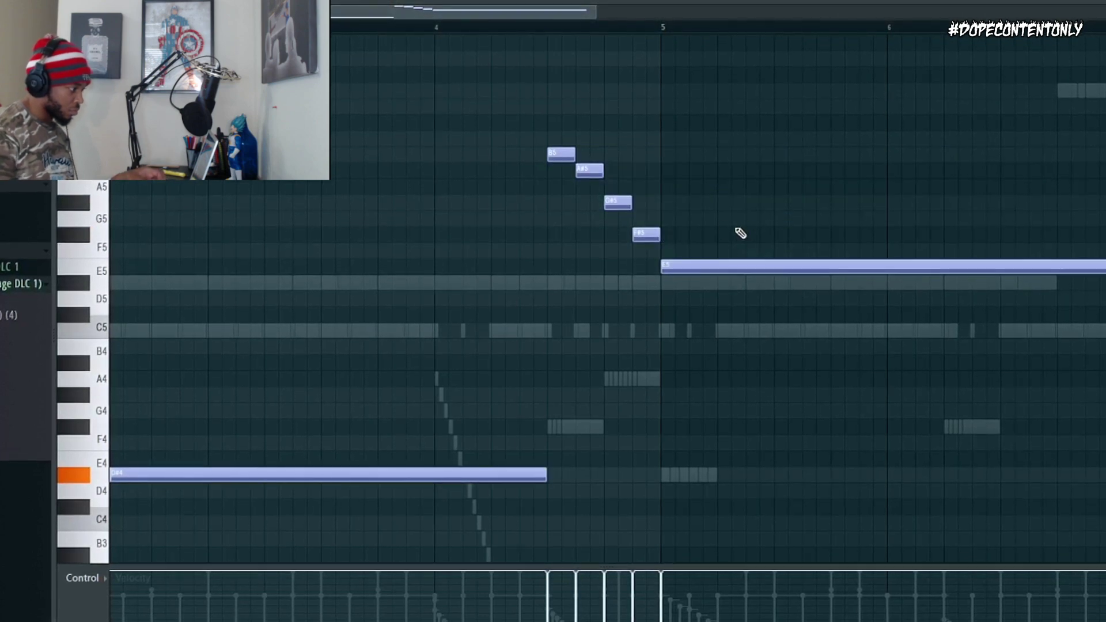
pyautogui.rightClick(731, 266)
# - Duplicate the four-bar Sakura phrase into bars 5 to 8
pyautogui.hotkey('ctrl', 'b')
pyautogui.scroll(-5, 468, 29)
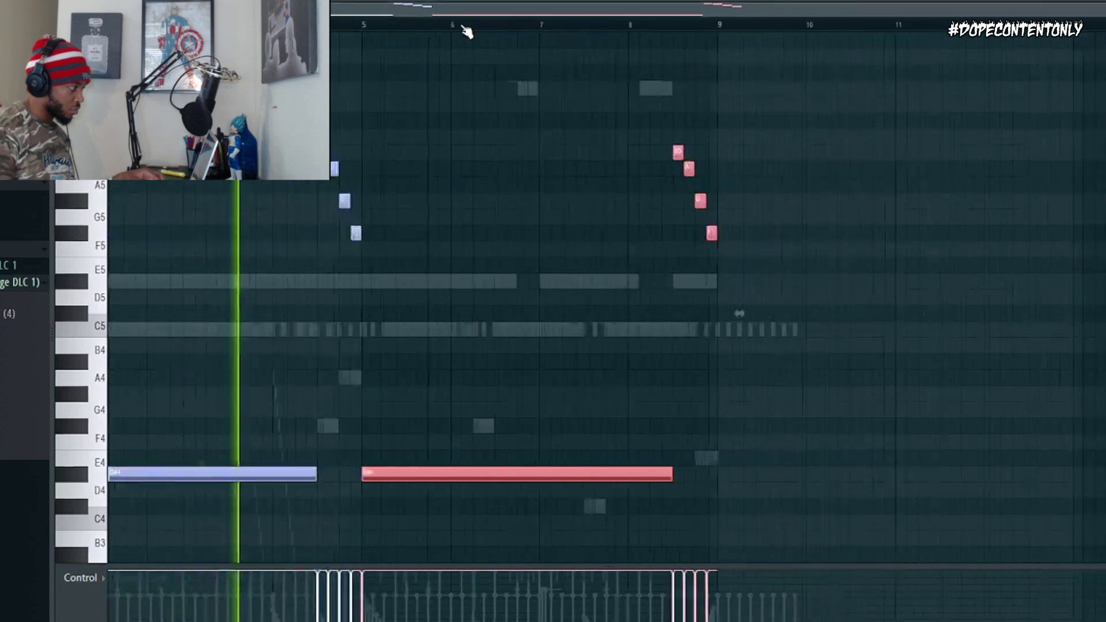
pyautogui.scroll(-5, 718, 207)
pyautogui.scroll(4, 797, 191)
# - Transpose both descending four-note Sakura runs down an octave, so they start on B4
pyautogui.moveTo(798, 239); pyautogui.dragTo(236, 24)
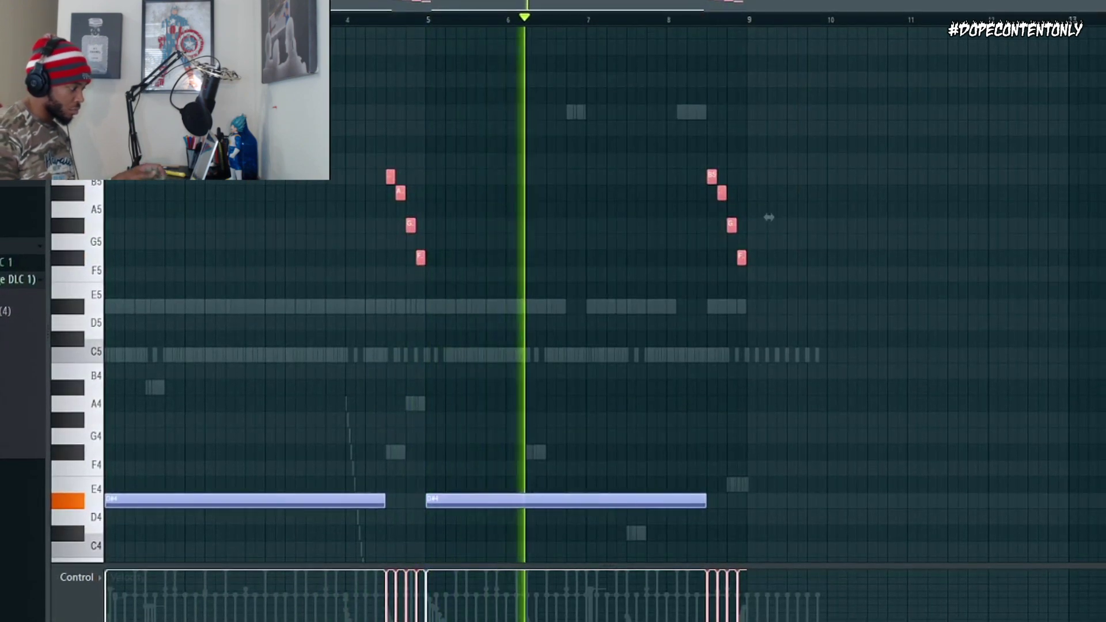
pyautogui.moveTo(769, 217); pyautogui.dragTo(769, 413)
pyautogui.click(369, 146)
pyautogui.scroll(-3, 804, 495)
# - Select all the Sakura notes across bars 1 to 8
pyautogui.moveTo(848, 467); pyautogui.dragTo(99, 51)
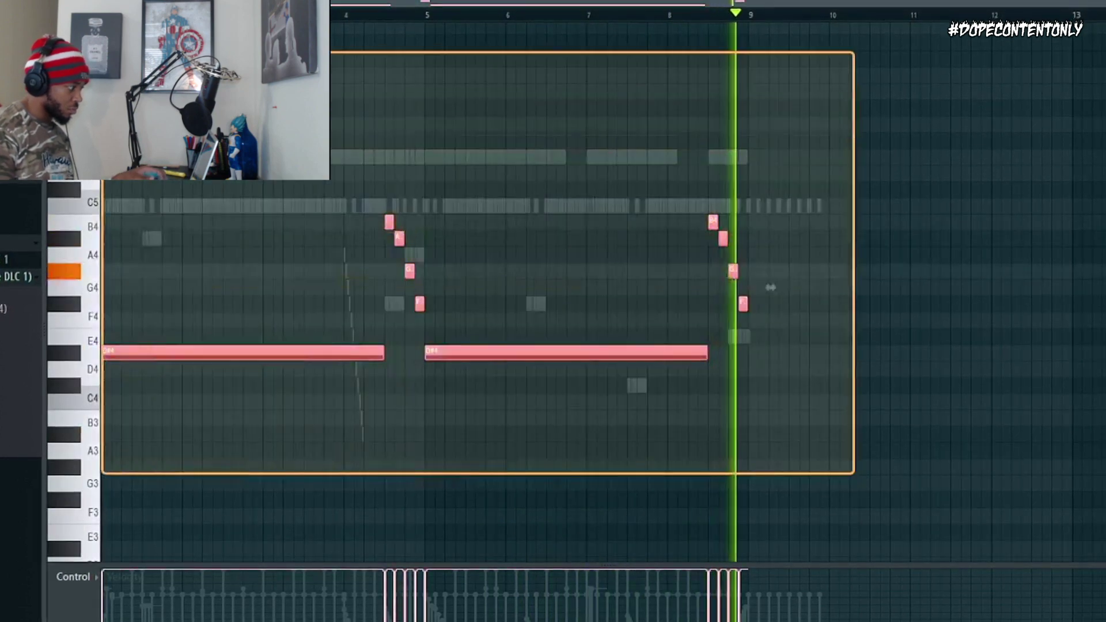